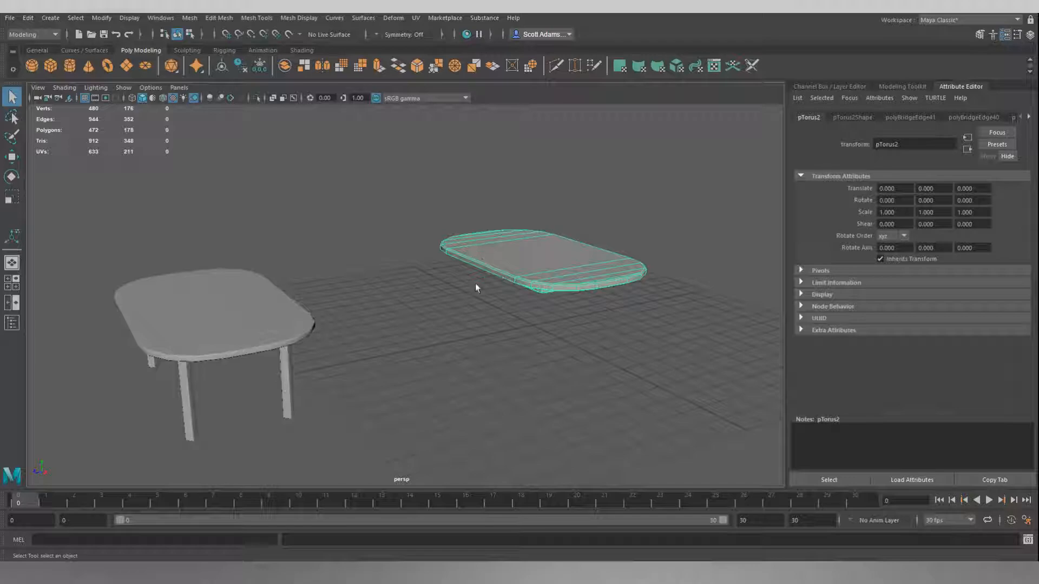
- Examine the legless tabletop and the frame on its underside from several angles, comparing it with the finished table
left_click_drag(523, 264, 529, 249, "alt")
left_click_drag(514, 313, 575, 281, "alt")
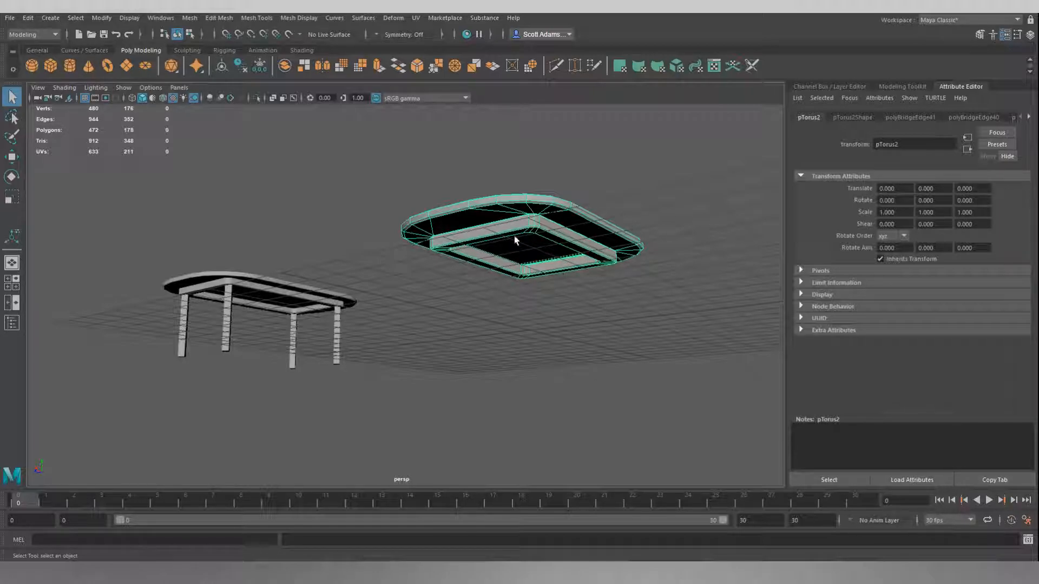
left_click_drag(569, 260, 520, 299, "alt")
scroll(520, 299, "up", 3)
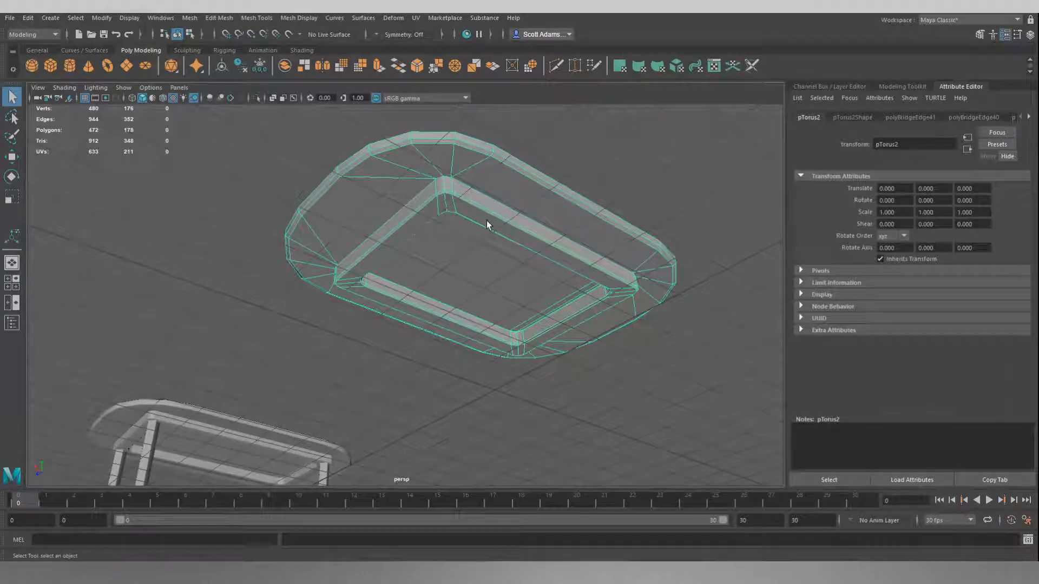
left_click_drag(521, 263, 441, 211, "alt")
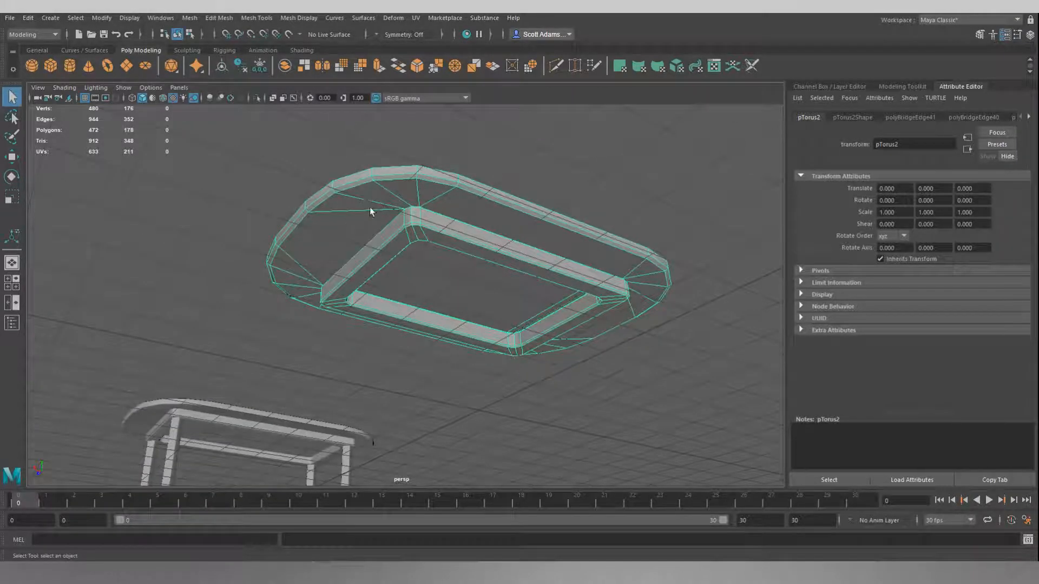
left_click_drag(424, 227, 503, 283, "alt")
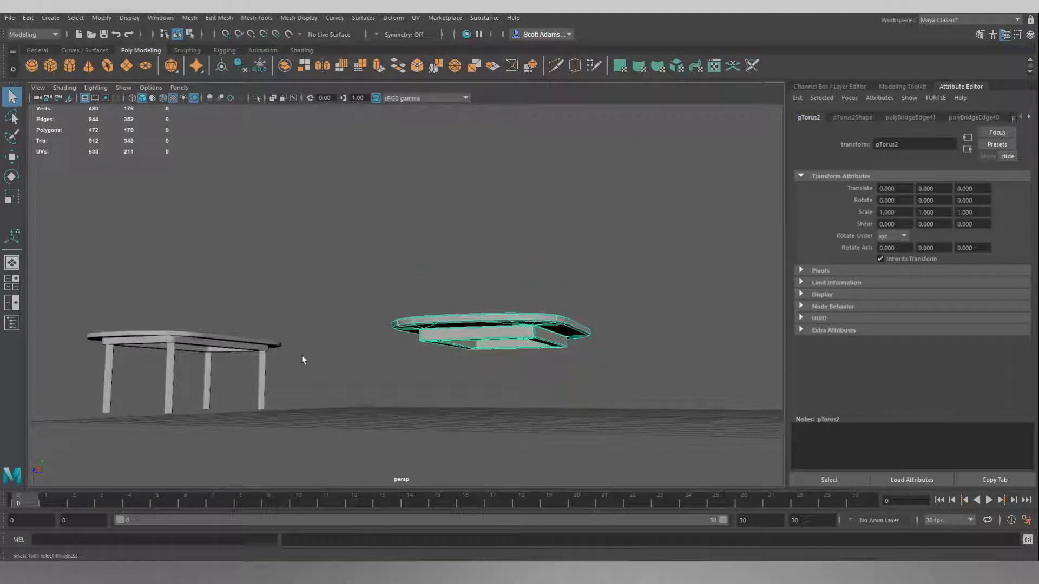
left_click(380, 357)
left_click_drag(380, 357, 413, 371, "alt")
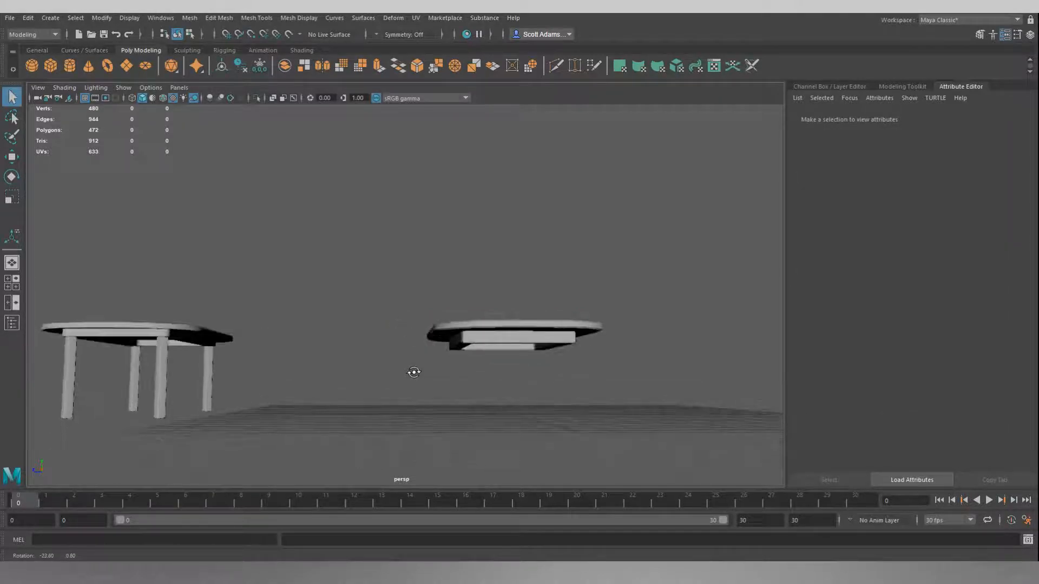
left_click_drag(504, 342, 470, 338, "alt")
left_click(474, 336)
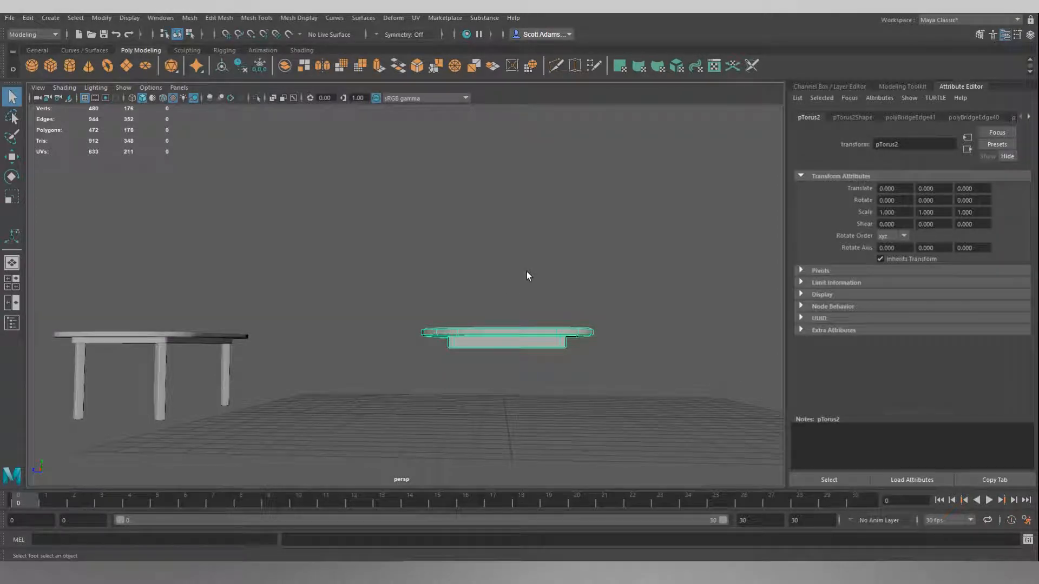
- In the front view, move the finished table along X to about -11.6, clear of the legless tabletop
key("space")
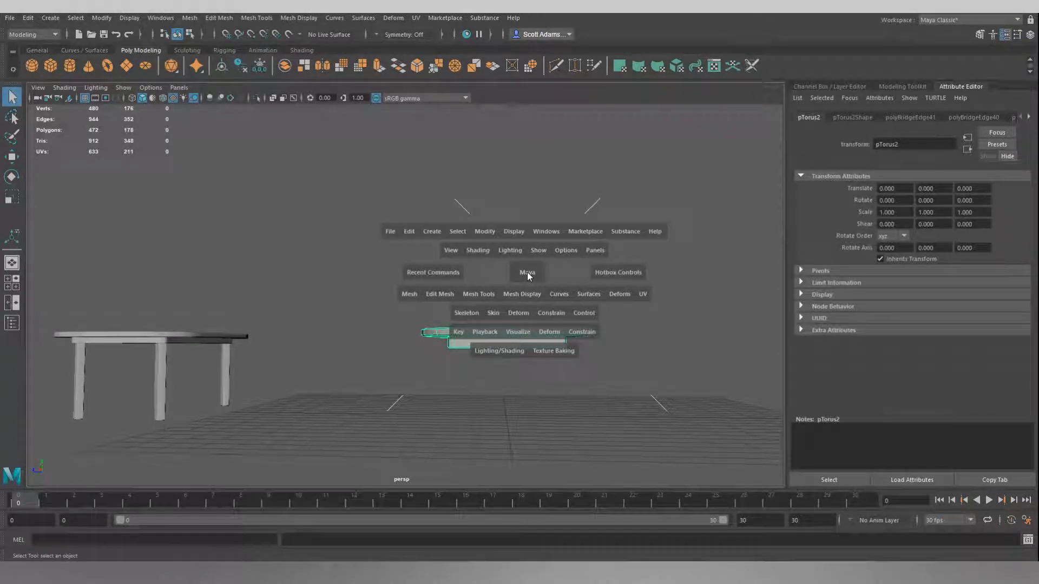
left_click(527, 272)
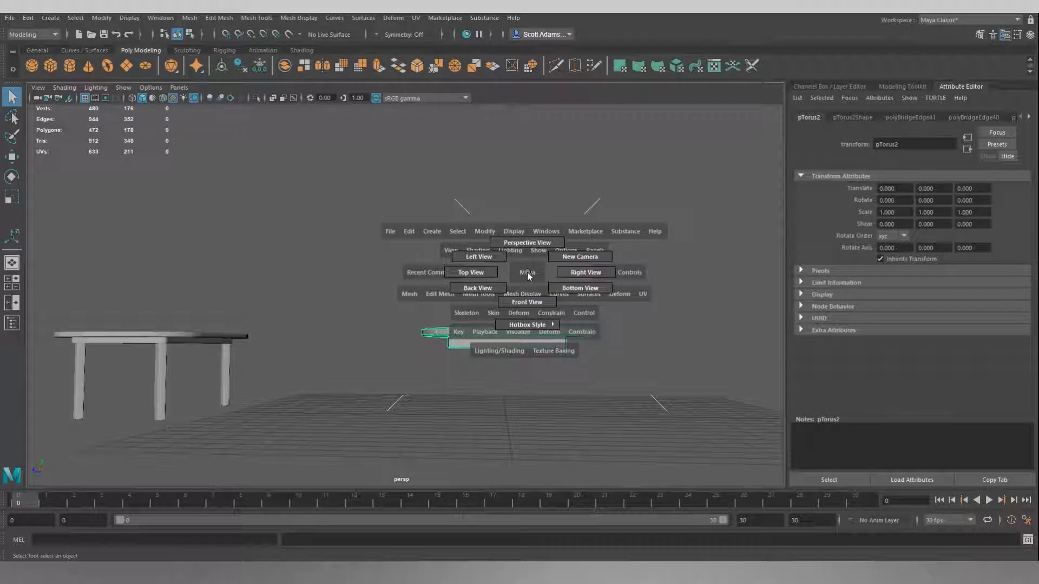
left_click(522, 301)
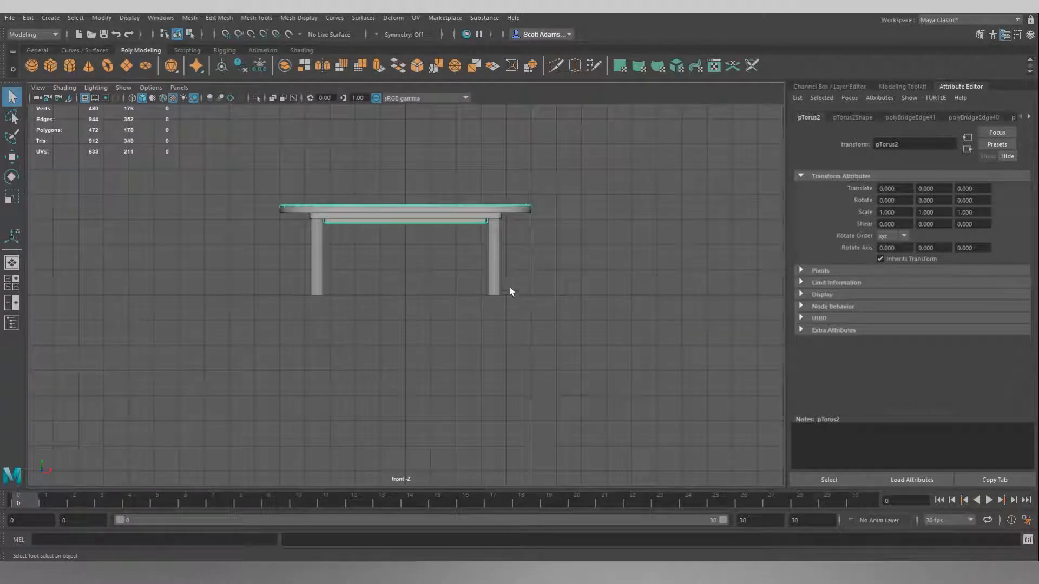
left_click(493, 252)
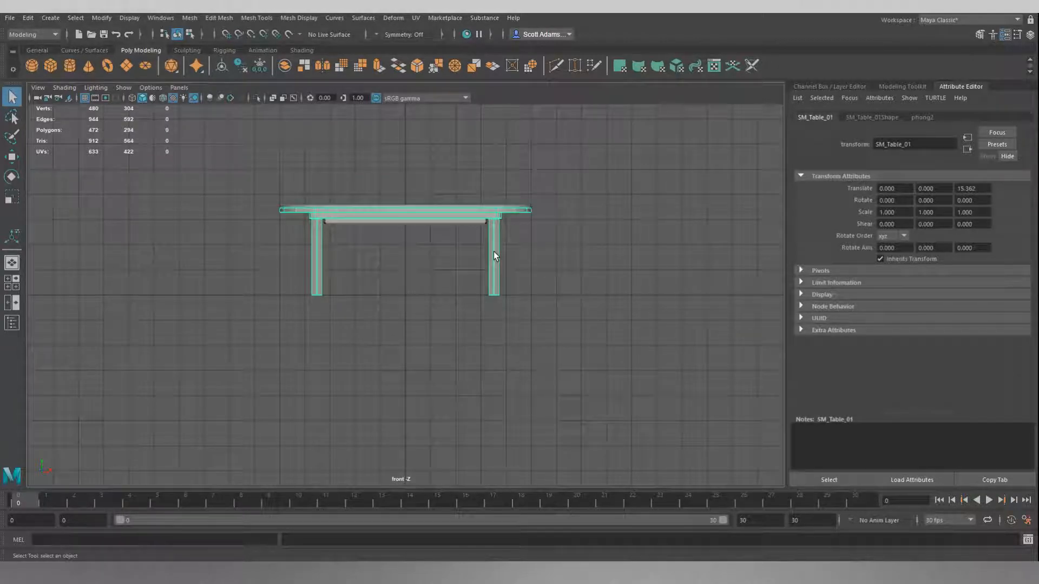
key("w")
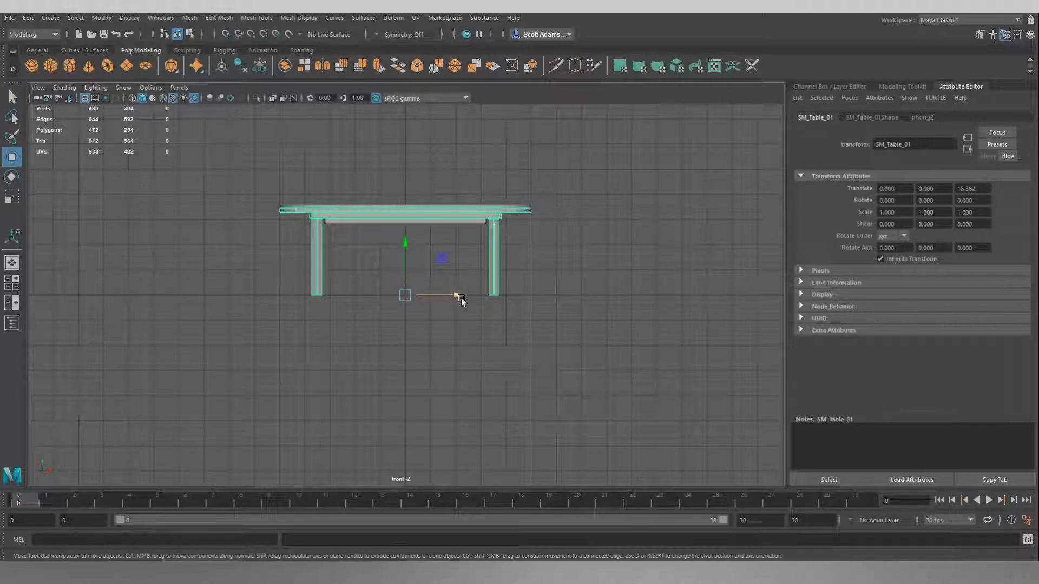
left_click_drag(461, 298, 168, 287)
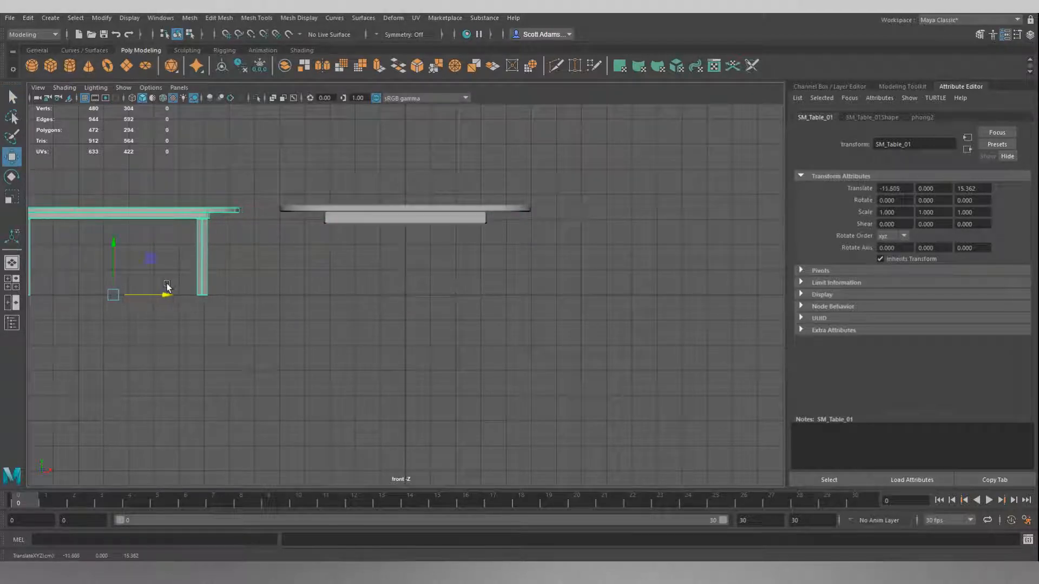
- Raise the bottom vertices of the legless tabletop's underside frame slightly to make the frame shallower
left_click(423, 259)
left_click(384, 215)
scroll(380, 221, "up", 2)
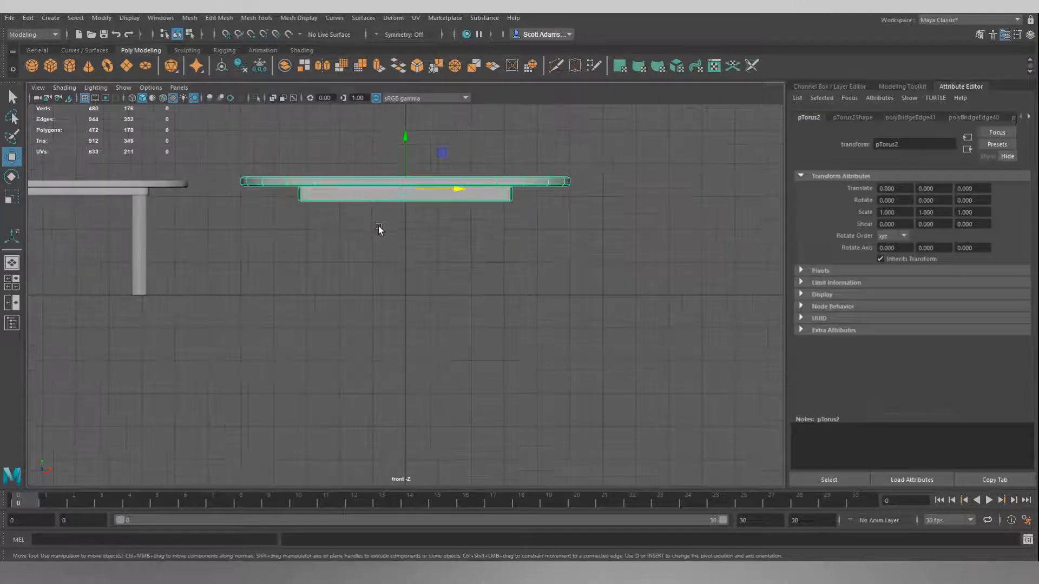
middle_click_drag(359, 248, 452, 294, "alt")
scroll(466, 280, "up", 3)
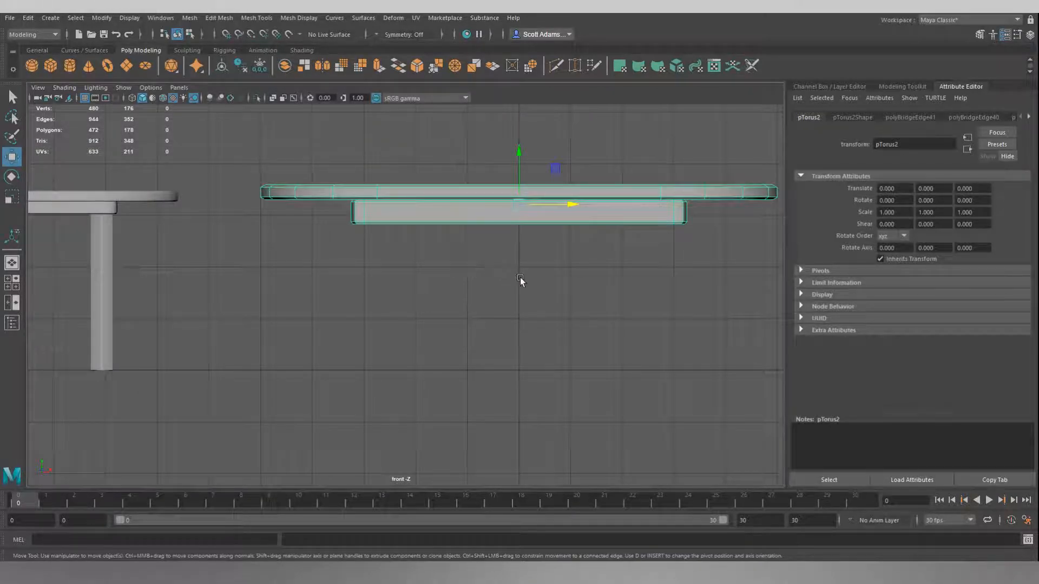
middle_click_drag(521, 277, 437, 289, "alt")
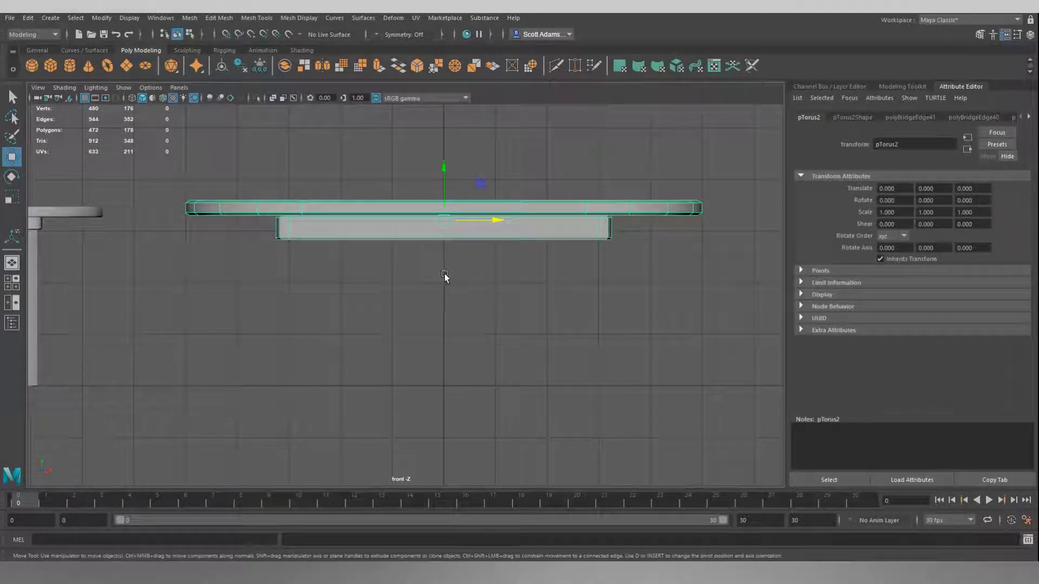
right_click(445, 273)
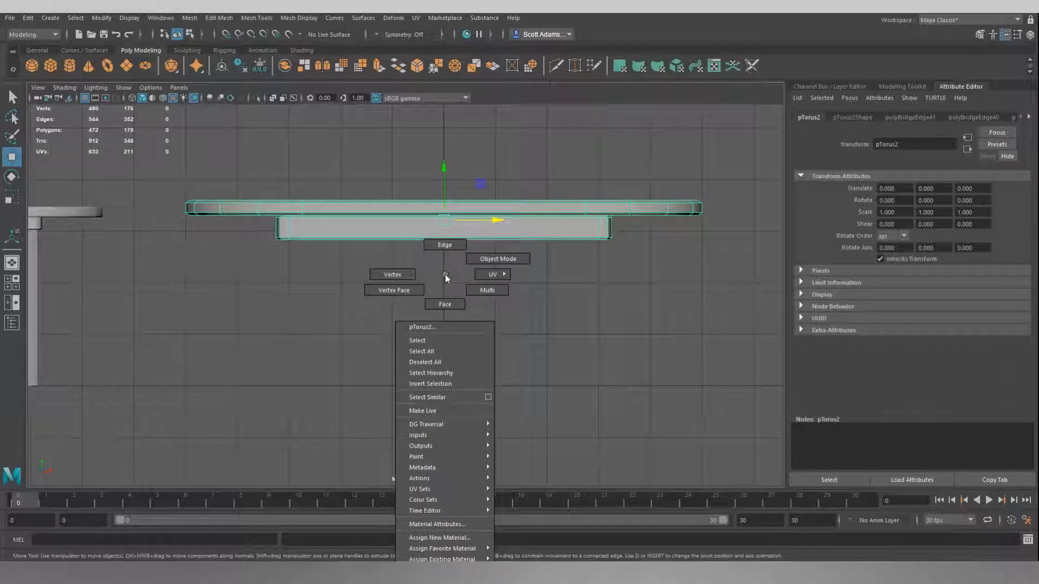
right_click_drag(445, 277, 394, 276)
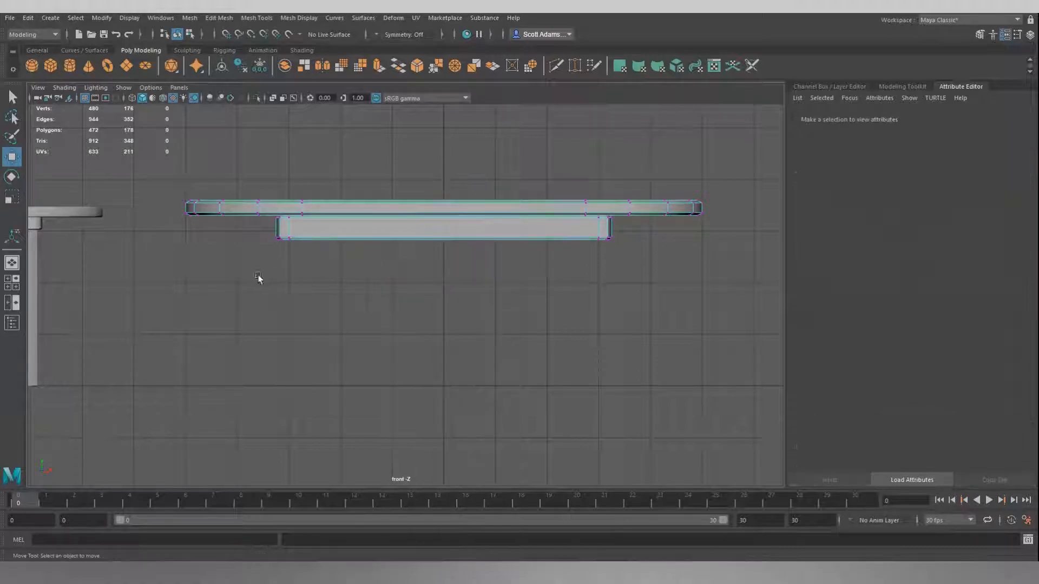
left_click_drag(238, 274, 647, 235)
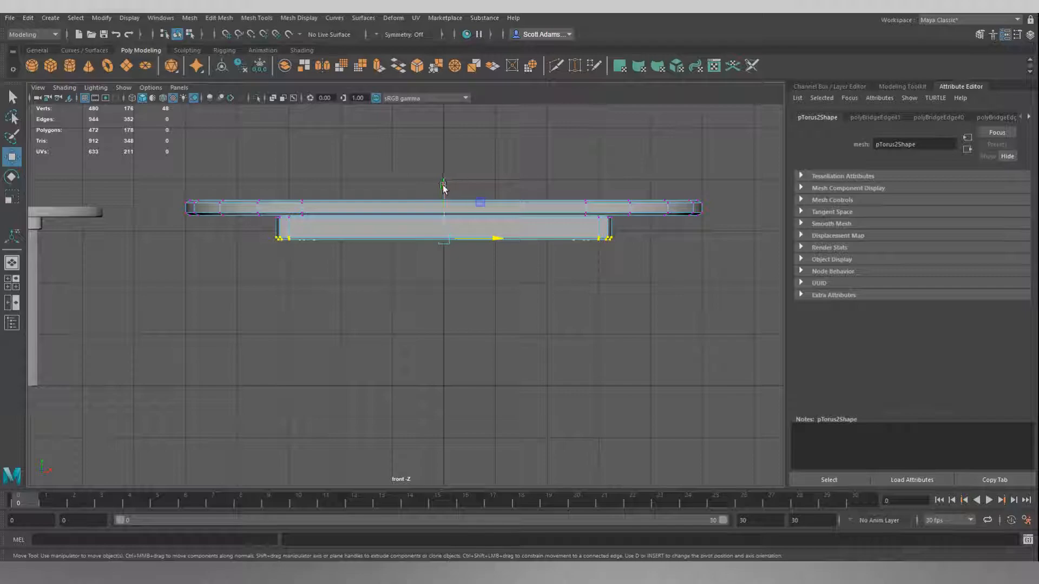
left_click_drag(442, 185, 444, 177)
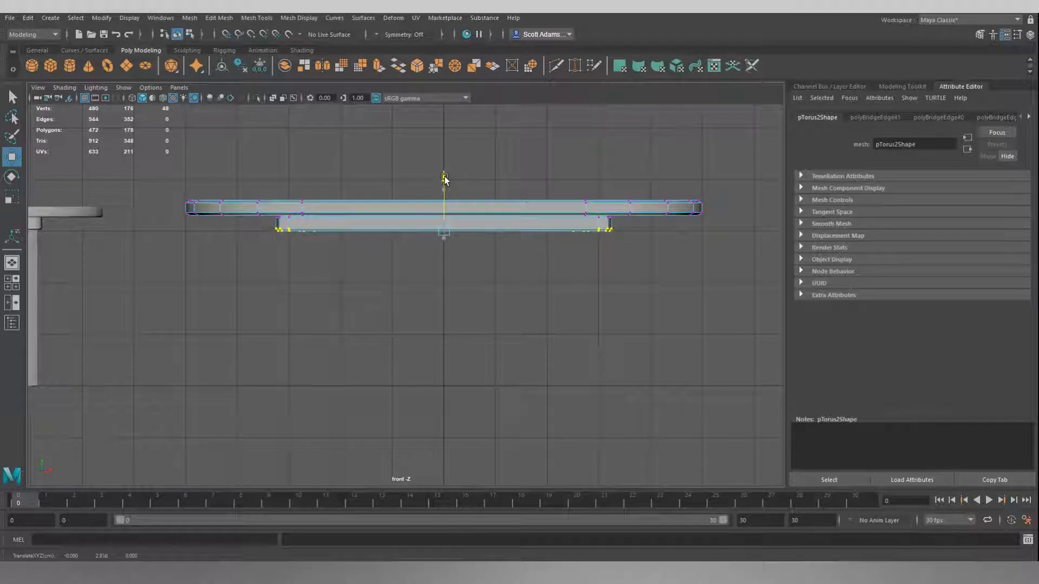
left_click(511, 297)
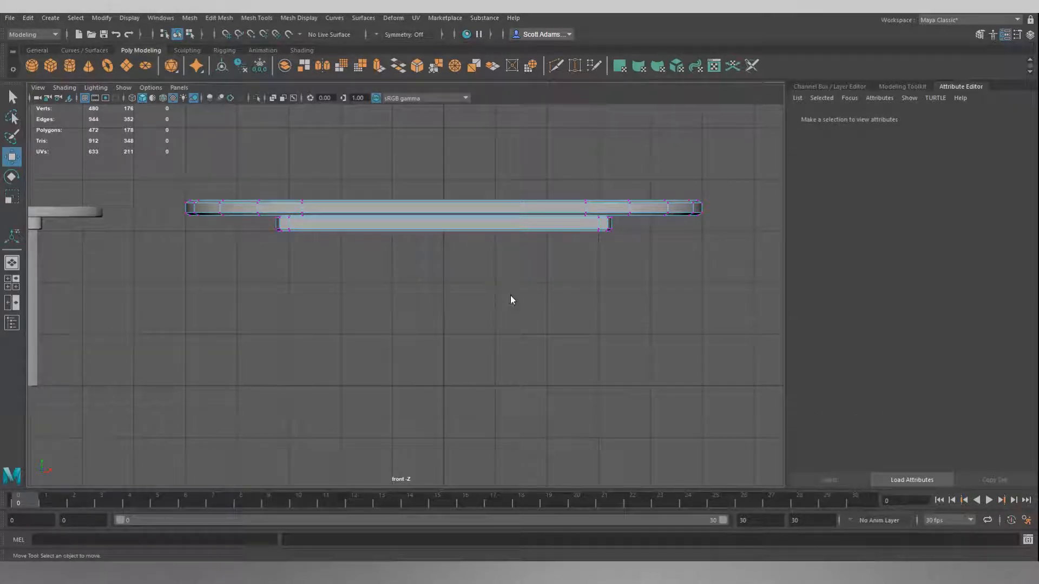
- Return to the perspective view and switch the tabletop back to object mode with nothing selected
key("space")
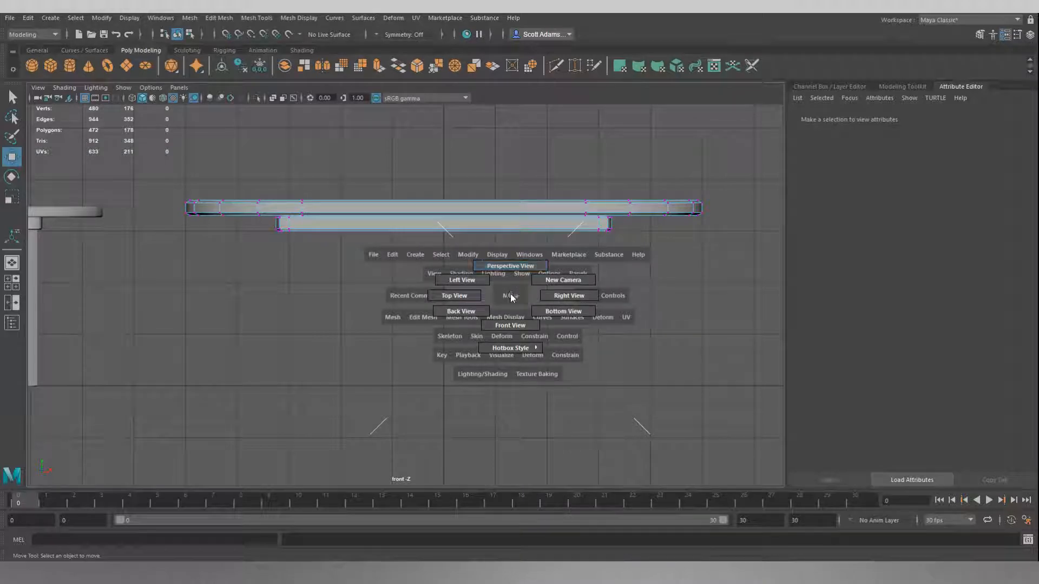
left_click(512, 297)
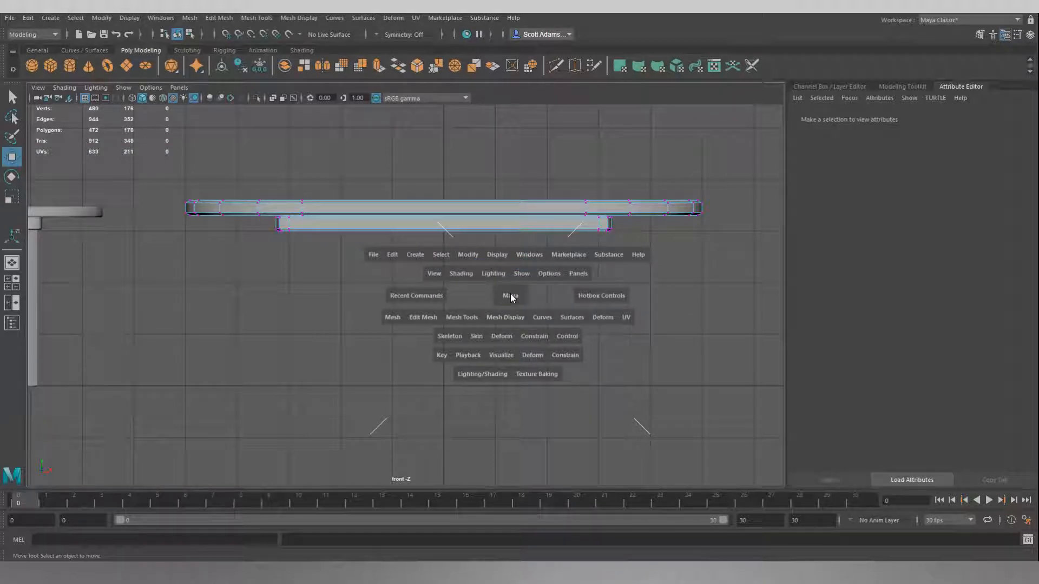
left_click(511, 298)
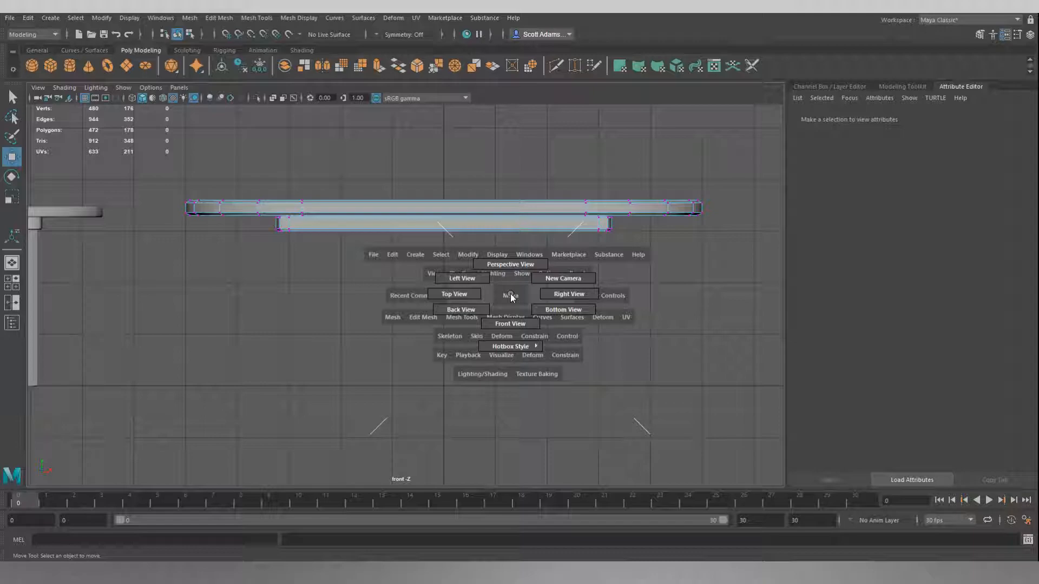
mouse_move(511, 297)
left_mouse_down()
mouse_move(514, 266)
mouse_move(487, 292)
mouse_move(439, 297)
mouse_move(563, 301)
mouse_move(621, 239)
mouse_move(510, 303)
mouse_move(559, 313)
mouse_move(582, 292)
left_mouse_up()
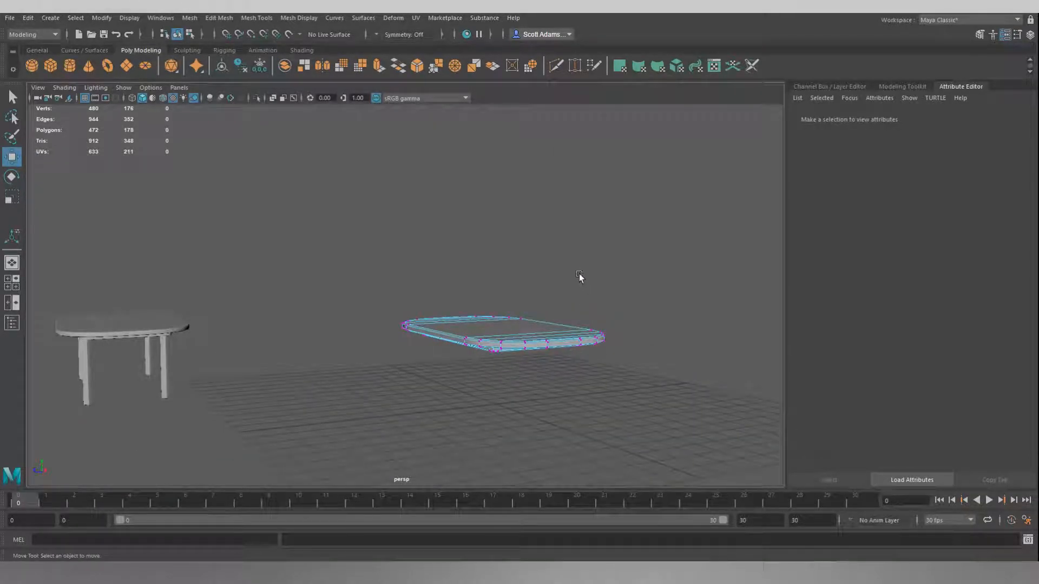
right_click_drag(579, 279, 606, 260)
left_click(610, 320)
mouse_move(631, 359)
left_mouse_down("alt")
mouse_move(578, 317)
mouse_move(630, 341)
mouse_move(633, 355)
left_mouse_up("alt")
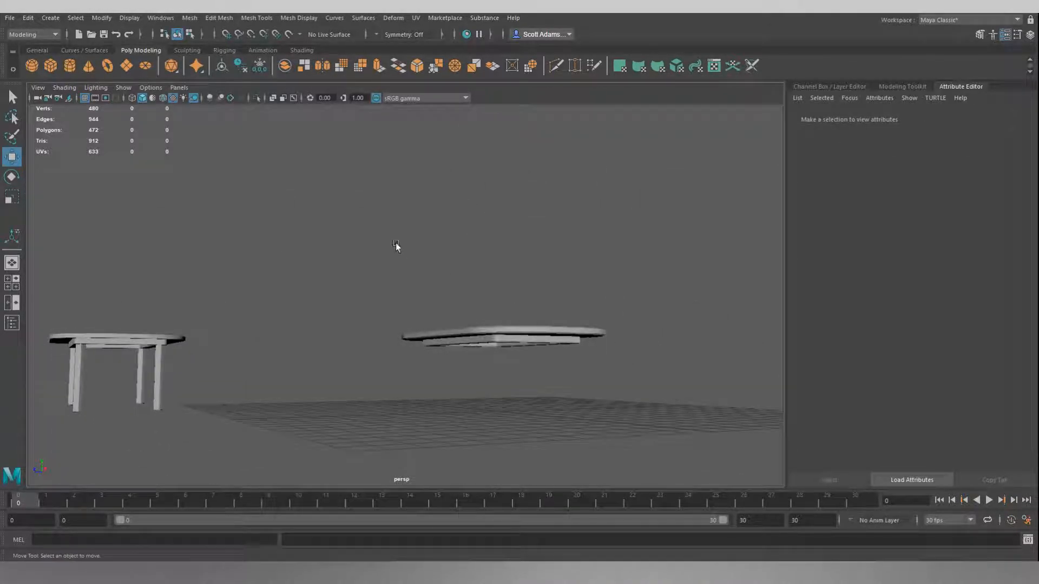
- Create a polygon cube at the origin and show the model in the bottom view with wireframe over shading
left_click(50, 66)
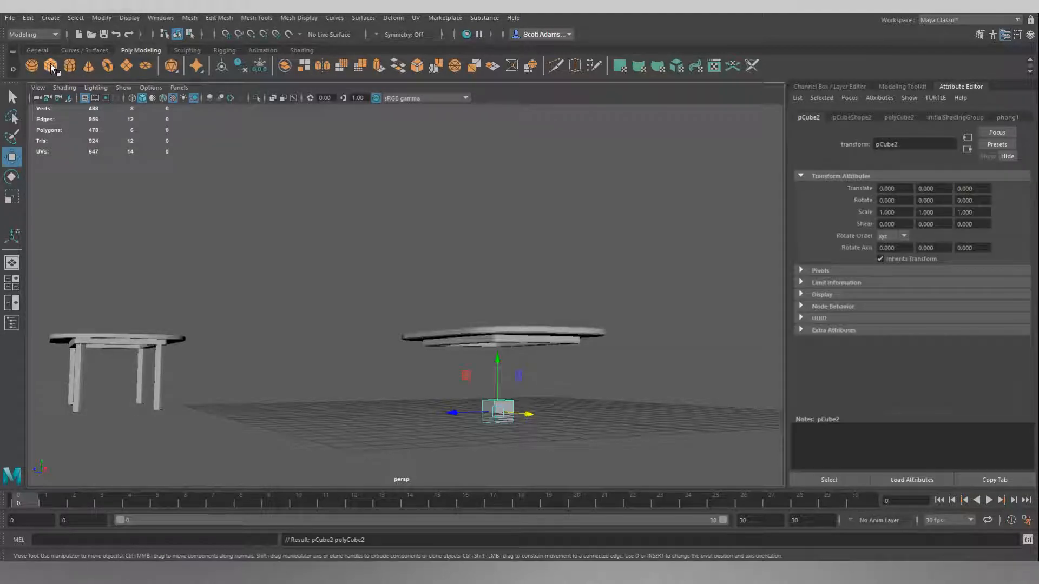
left_click_drag(305, 265, 349, 313, "alt")
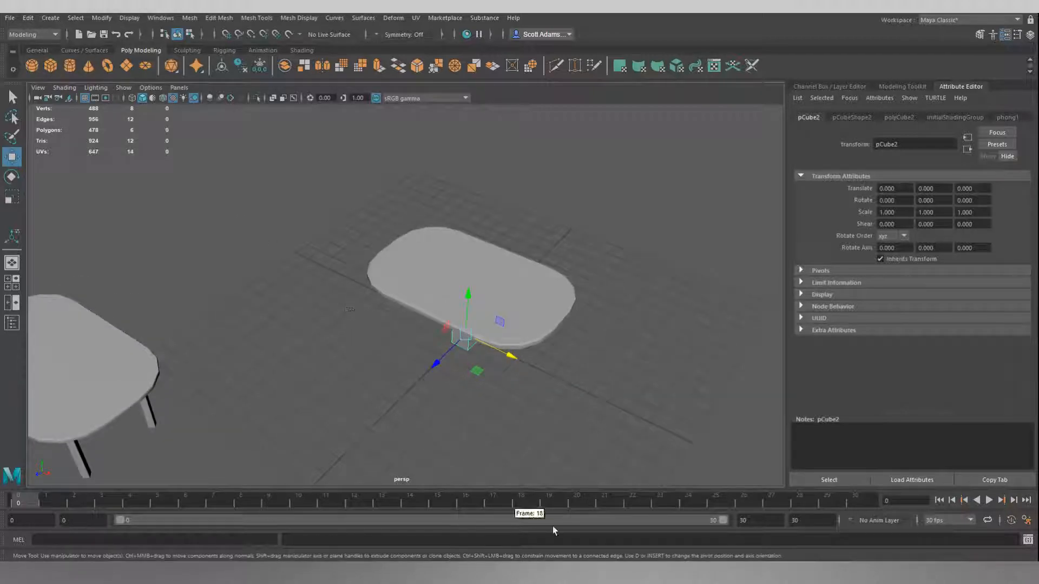
right_click_drag(528, 387, 541, 334, "alt")
left_click_drag(541, 334, 427, 250, "alt")
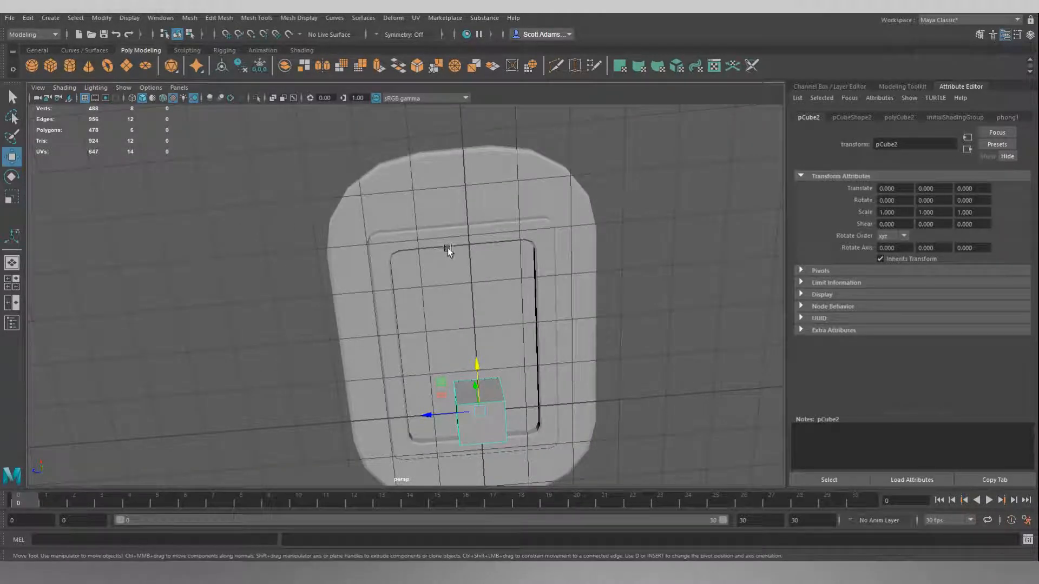
key("space")
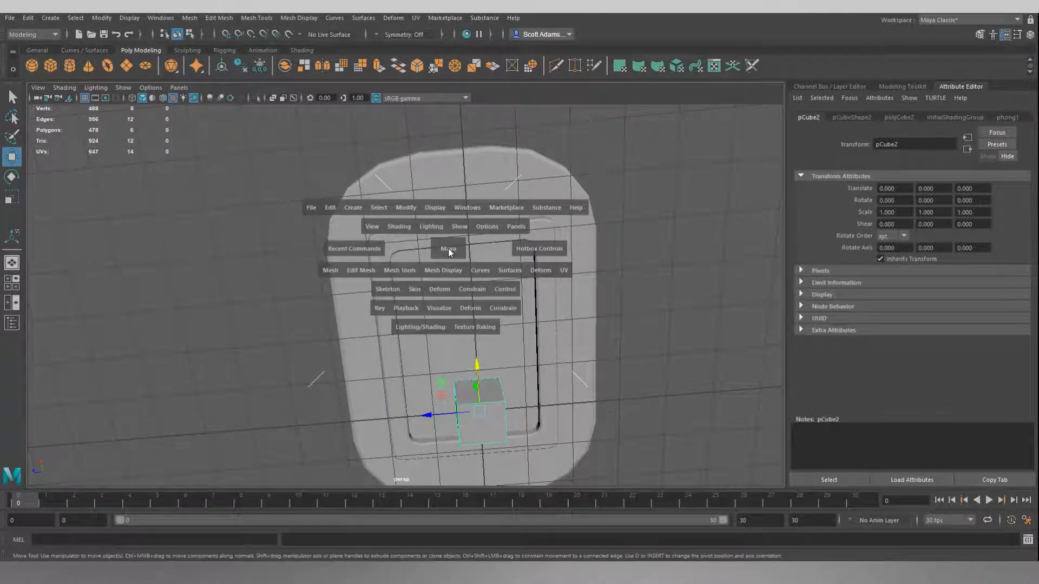
left_click(448, 248)
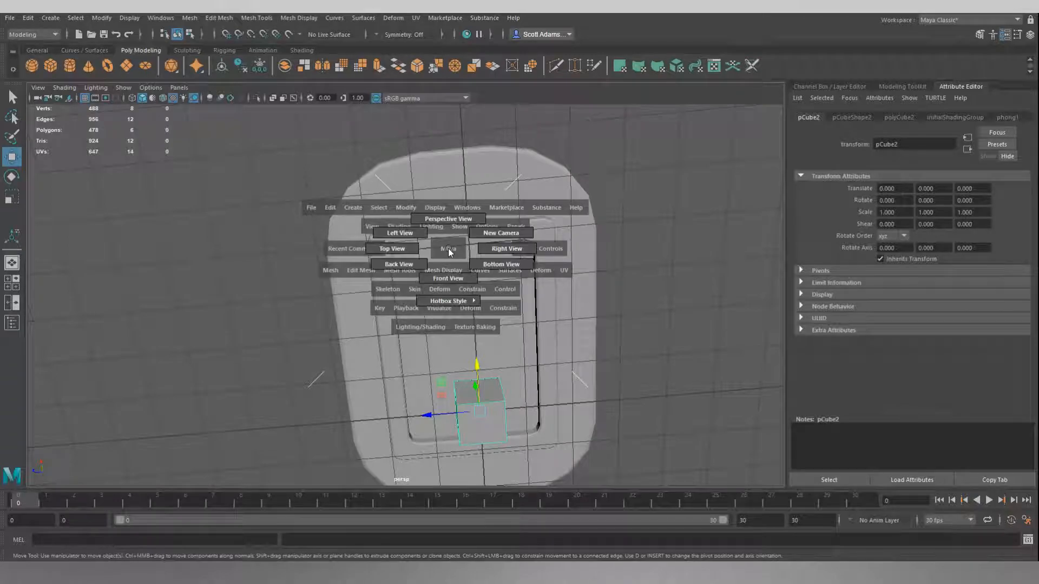
left_click(487, 265)
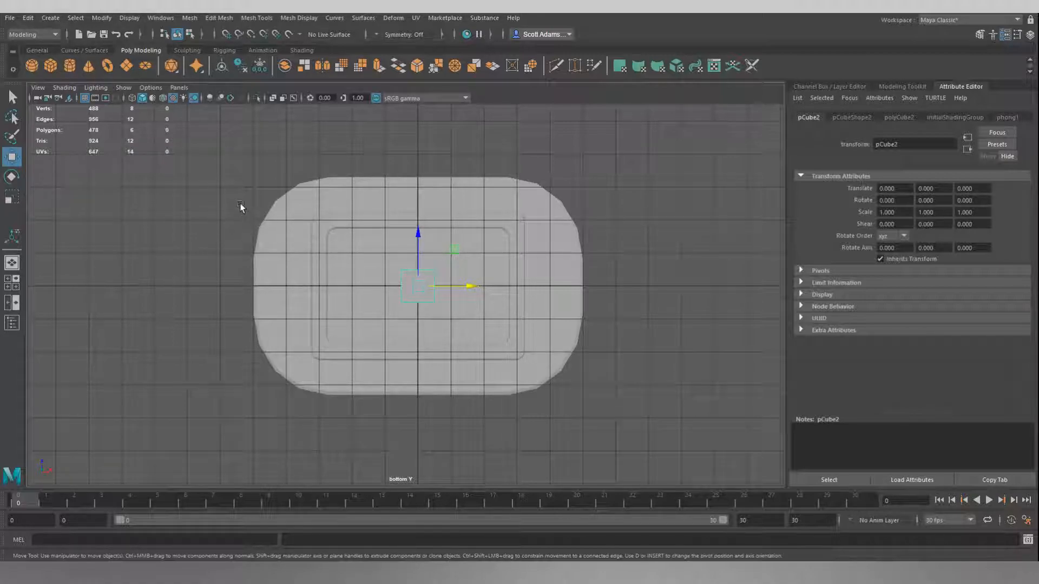
left_click(163, 100)
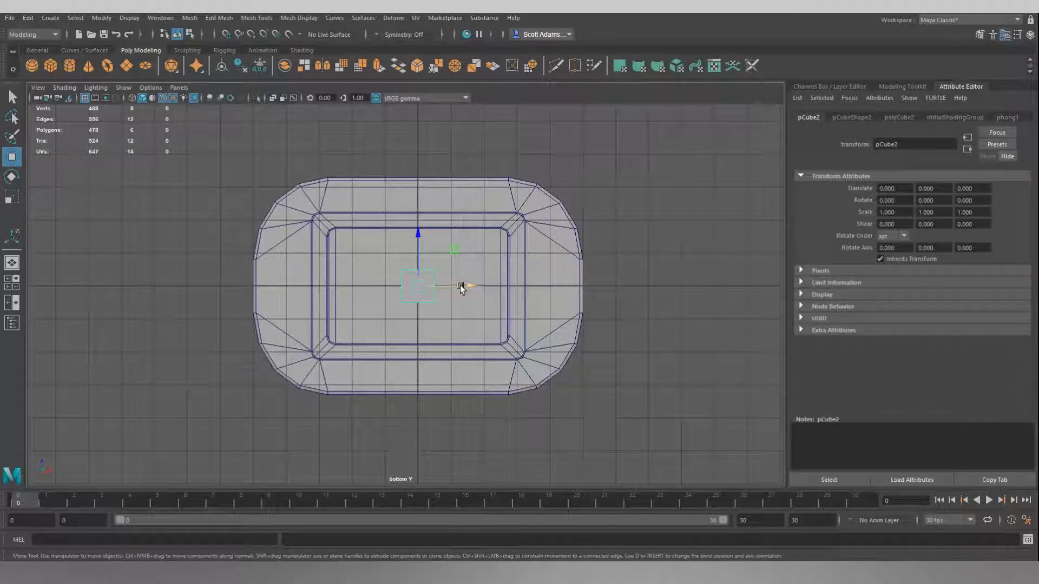
- Move the cube with grid snapping to X 3, Z 2, over a corner of the underside frame
key("x")
key("x")
left_click_drag(468, 287, 508, 291)
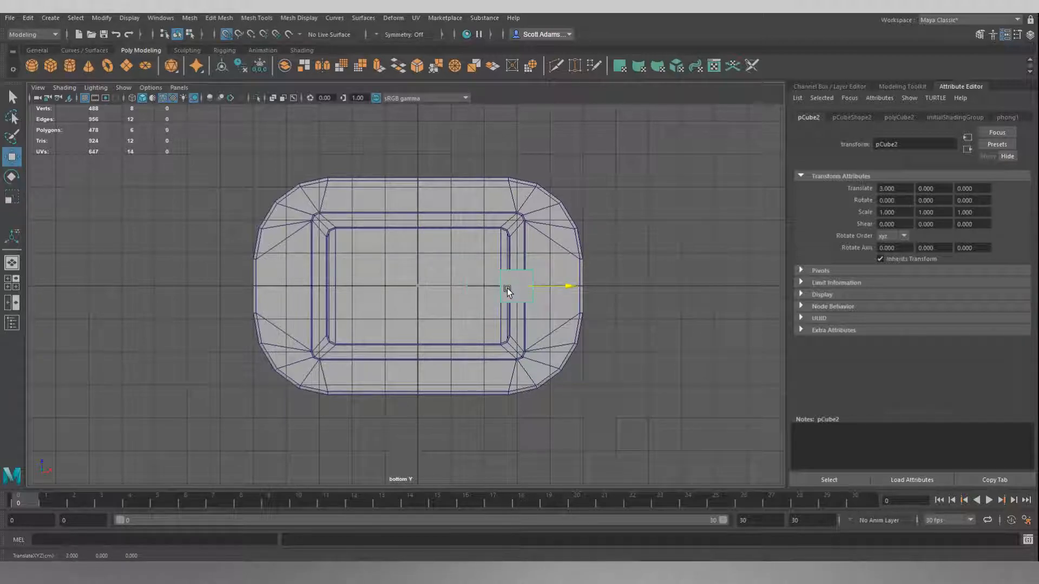
left_click_drag(514, 242, 515, 229)
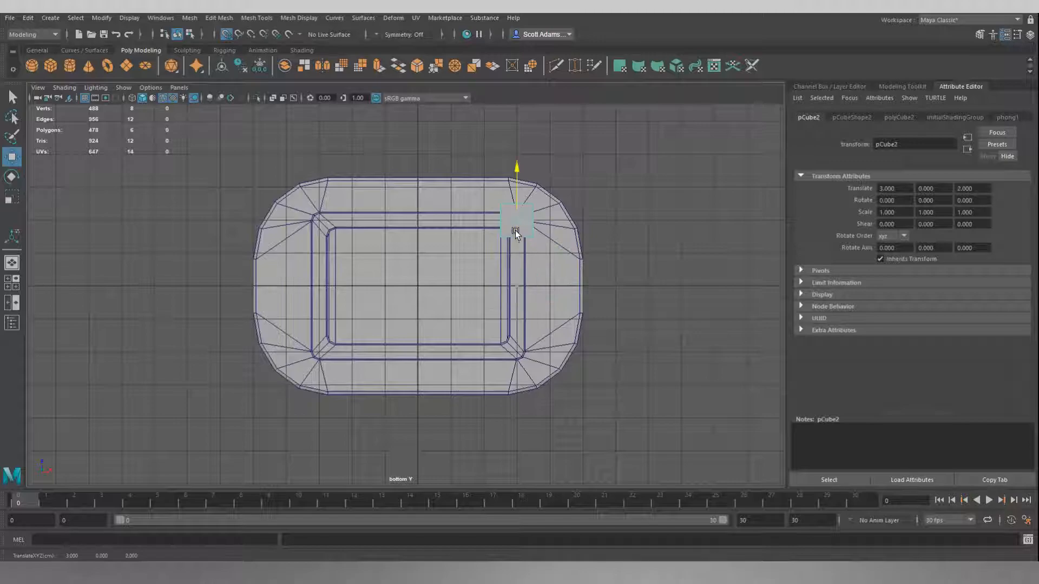
scroll(523, 222, "up", 3)
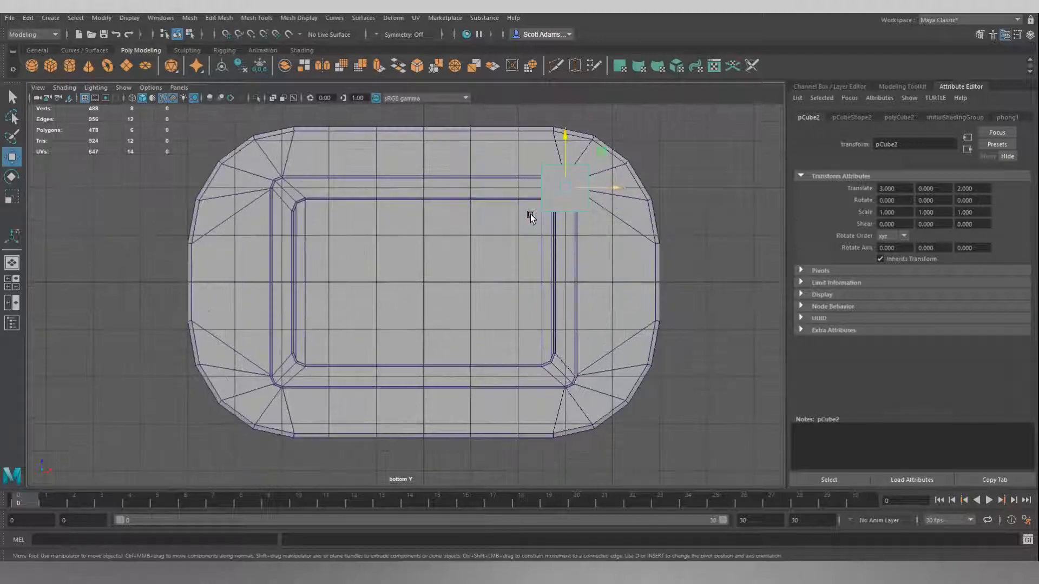
- Scale the cube over the frame's corner to 0.375 in X and Z, keeping its height at 1
middle_click_drag(529, 219, 441, 306, "alt")
scroll(508, 257, "up", 3)
middle_click_drag(535, 243, 507, 267, "alt")
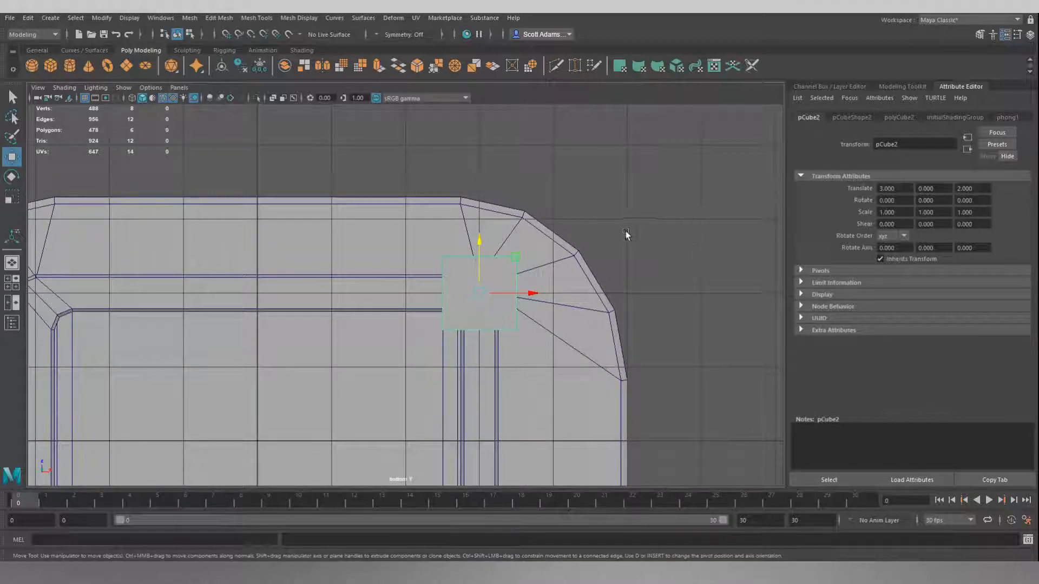
key("r")
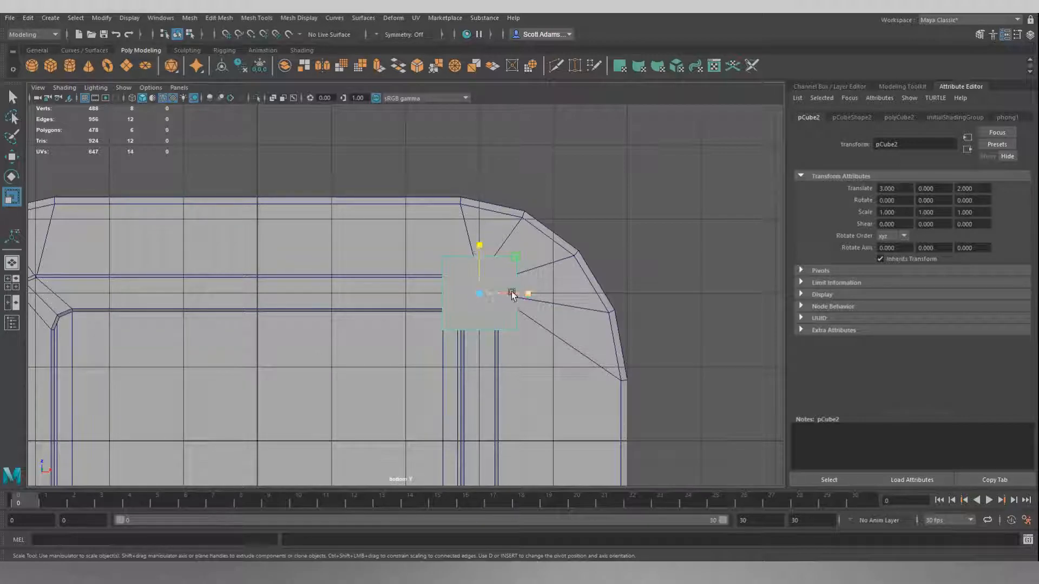
left_click(515, 258)
left_click_drag(516, 258, 501, 270)
- Try X translations of 2, 2.5 and 2.75 for the scaled cube at the frame's corner
key("w")
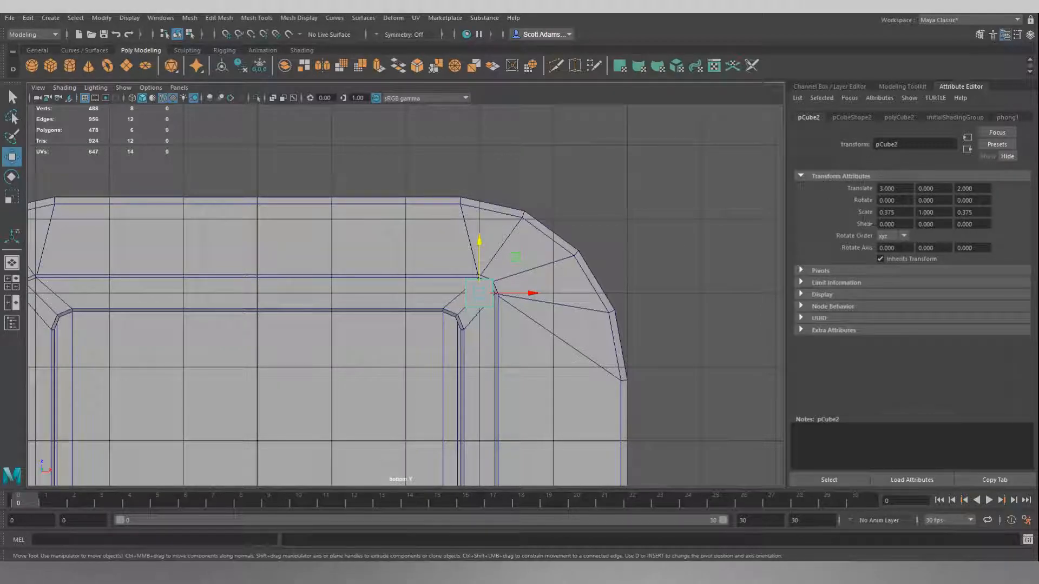
double_click(898, 188)
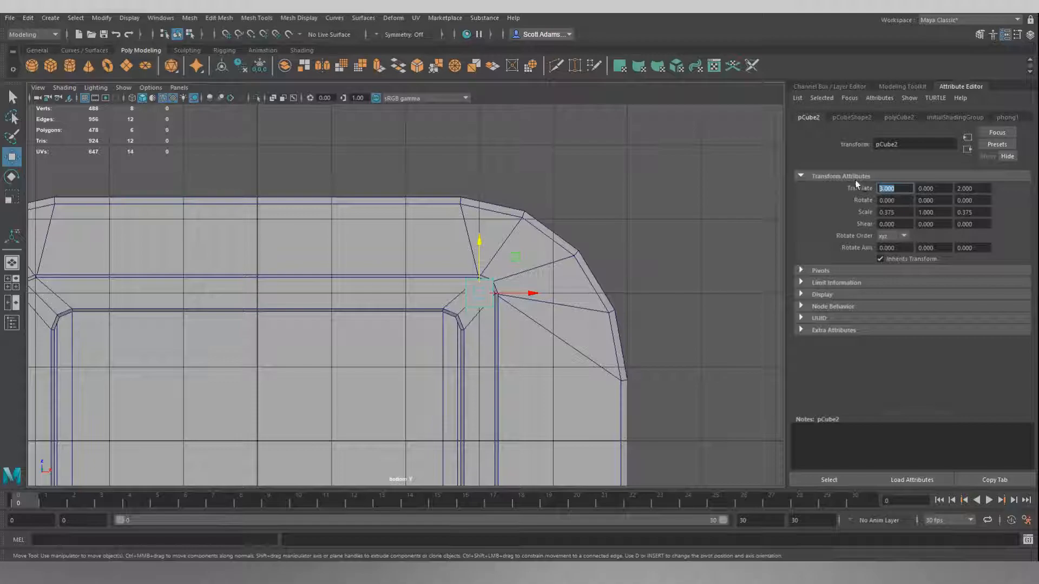
type("2")
key("Return")
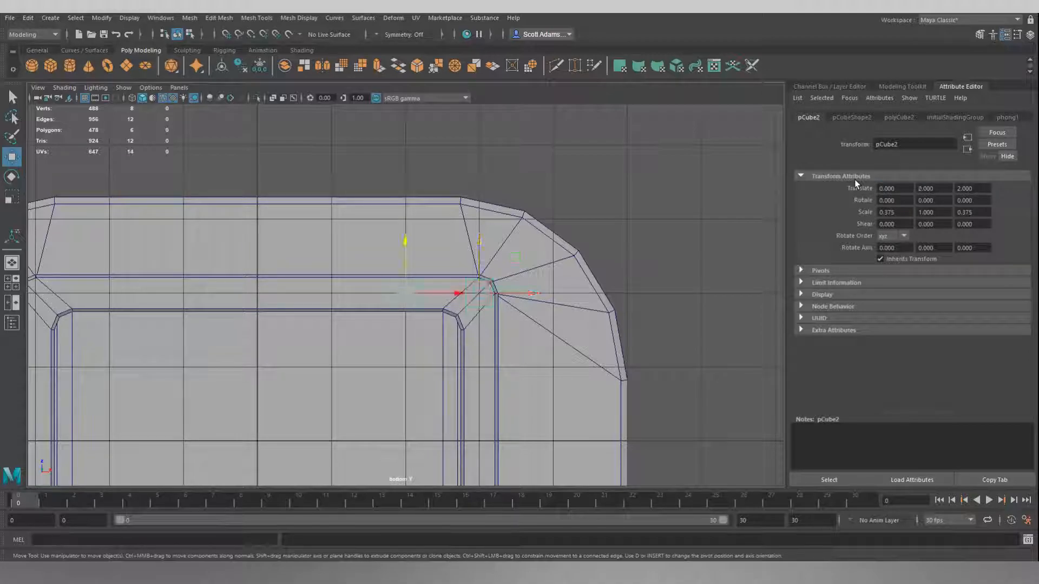
left_click_drag(902, 188, 844, 188)
type("2.5")
key("Return")
left_click_drag(902, 188, 842, 182)
type("2.75")
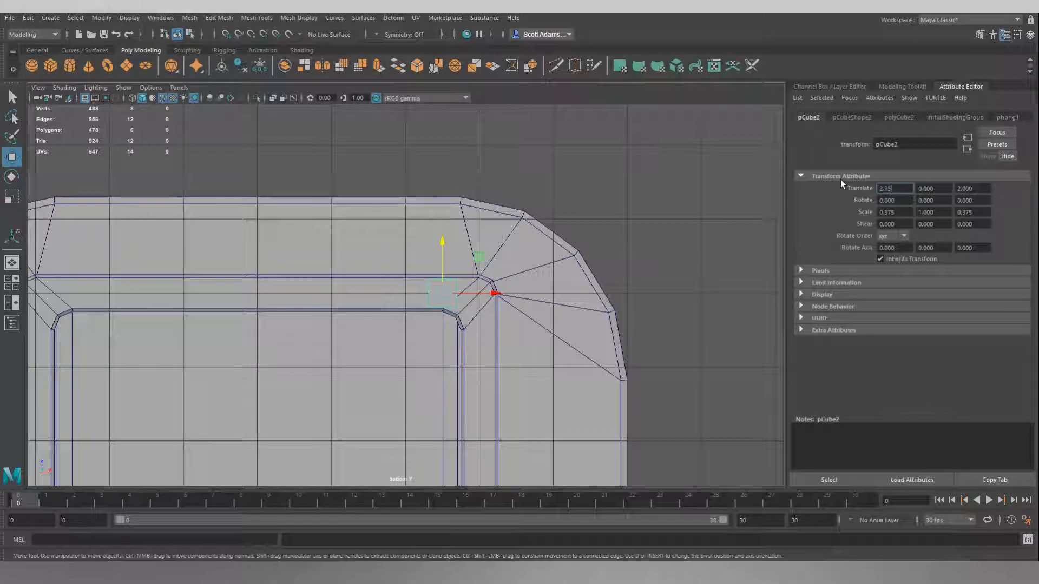
key("Return")
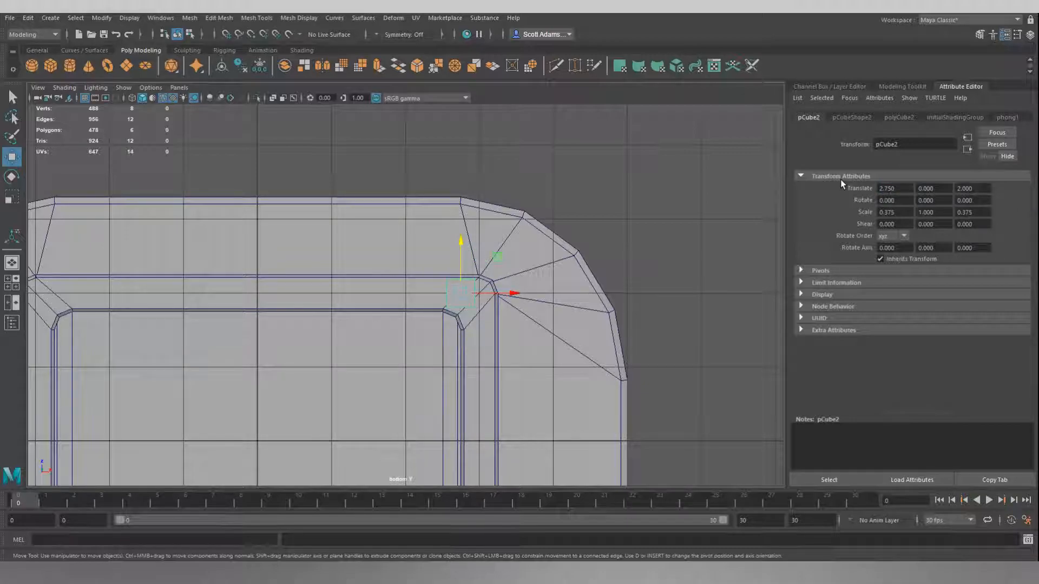
- Reposition the cube on the frame's corner at X 2.85 and about Z 1.905
left_click_drag(900, 188, 829, 179)
type("2")
type(".")
type("25")
left_click_drag(468, 247, 468, 257)
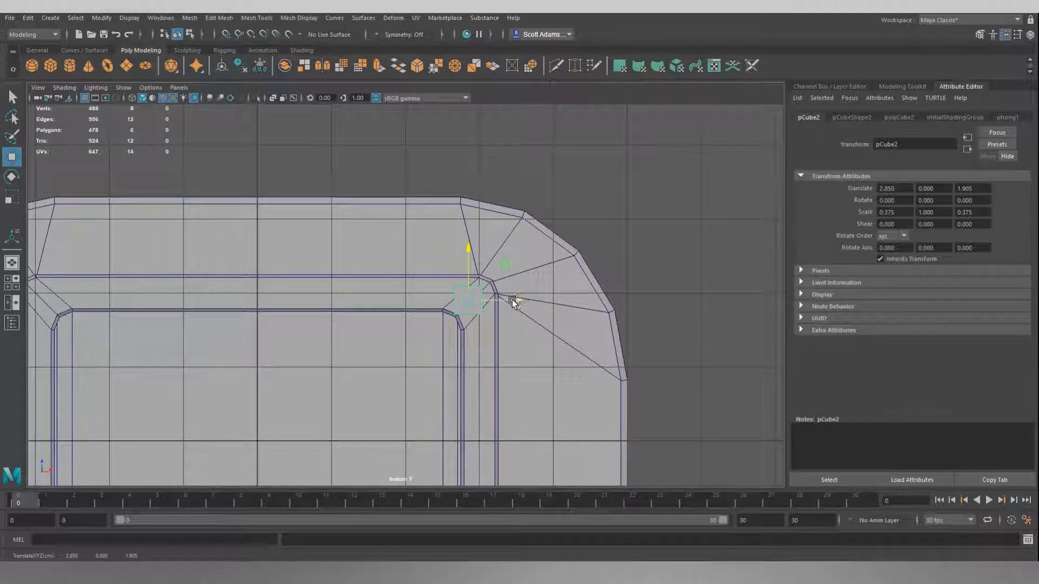
- Nudge the cube between the corner's inner and outer edges to about X 2.931, Z 1.930
scroll(512, 301, "up", 6)
scroll(456, 289, "up", 5)
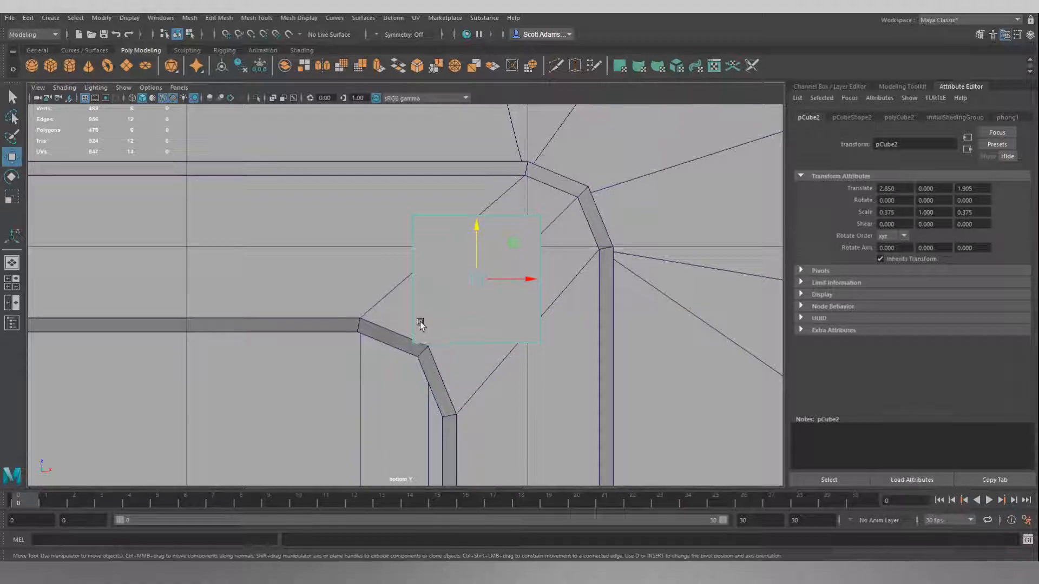
left_click_drag(526, 277, 543, 278)
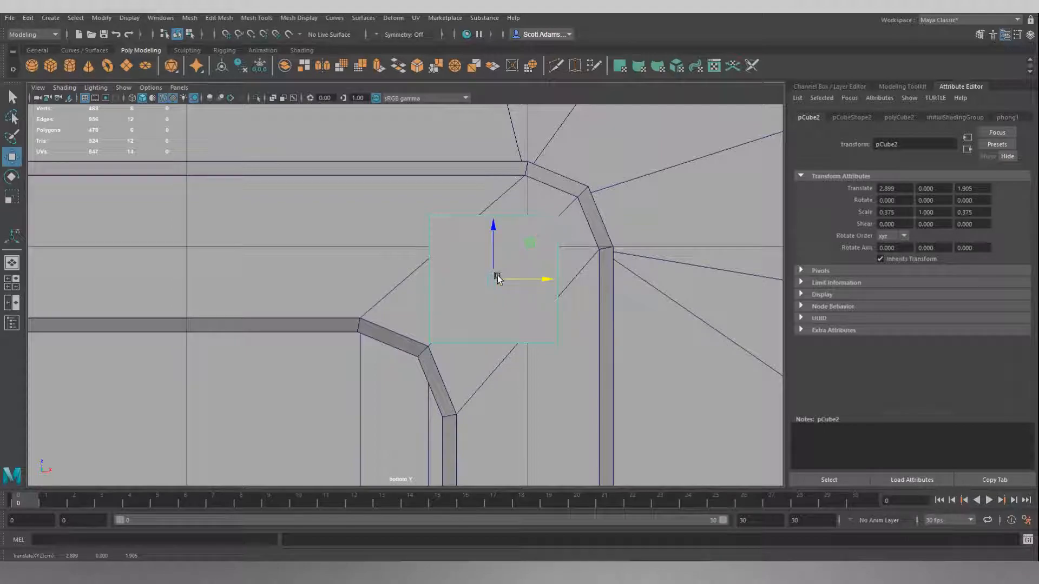
left_click_drag(545, 281, 548, 279)
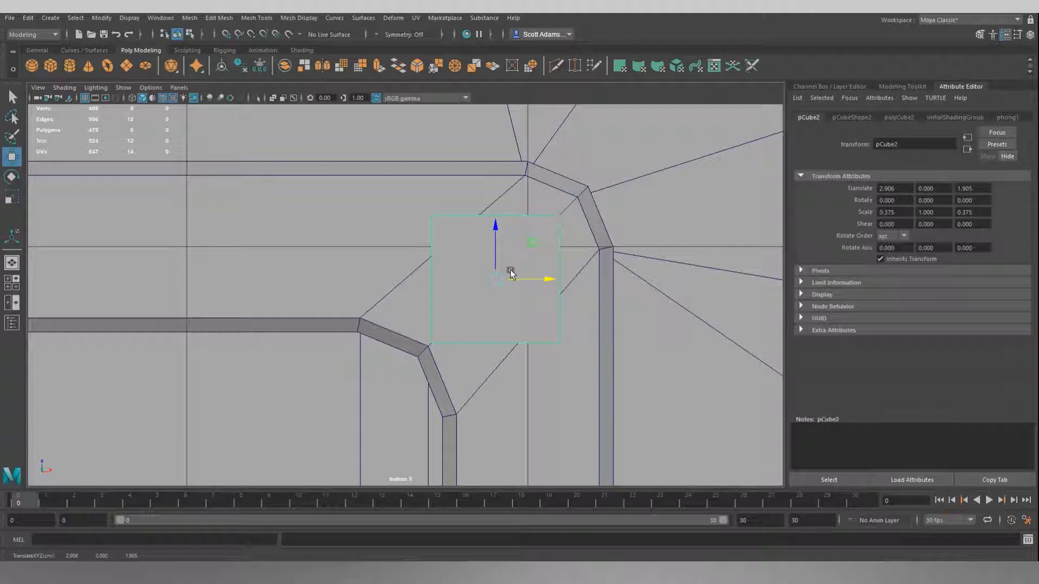
left_click_drag(497, 249, 496, 239)
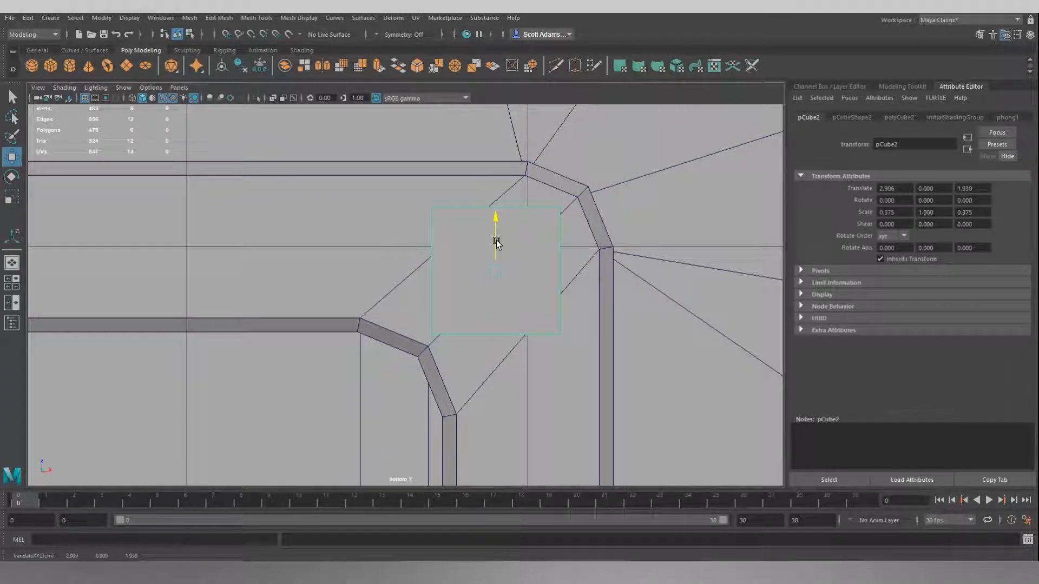
left_click_drag(544, 269, 549, 268)
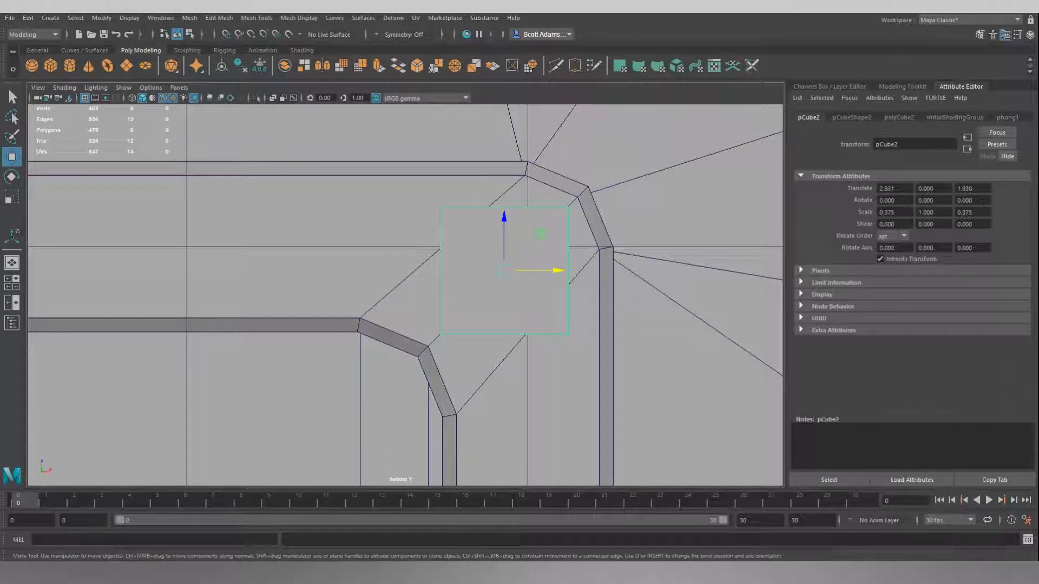
- Try a 45-degree Y rotation on the cube and reset it to 0
left_click(931, 200)
type("45")
key("Return")
double_click(930, 200)
type("0")
key("Return")
- Shift the cube to about X 2.912, Z 1.910 and set its Y rotation to 45 degrees
left_click_drag(503, 225, 501, 243)
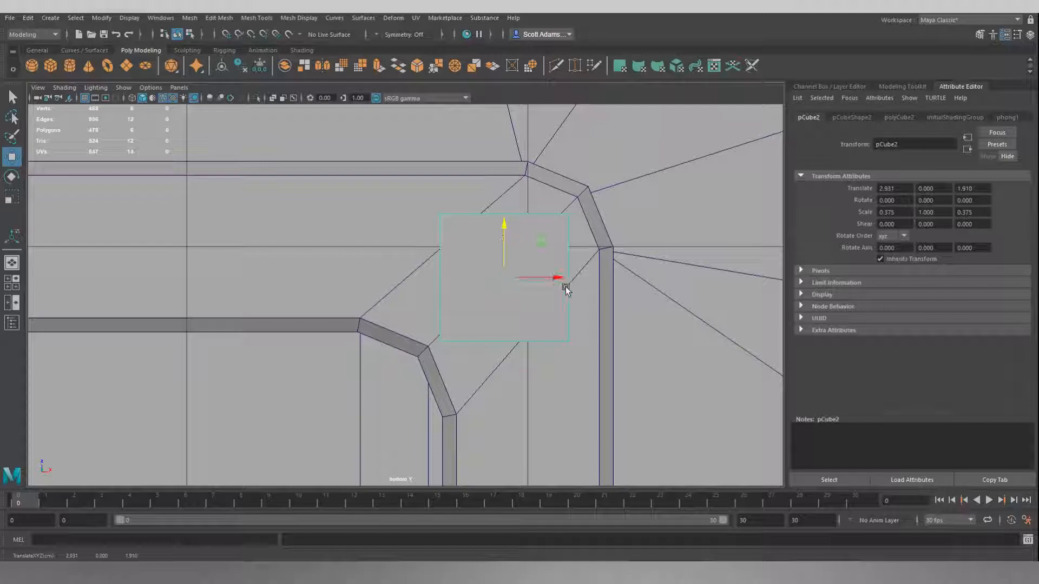
left_click_drag(557, 280, 548, 279)
left_click(925, 201)
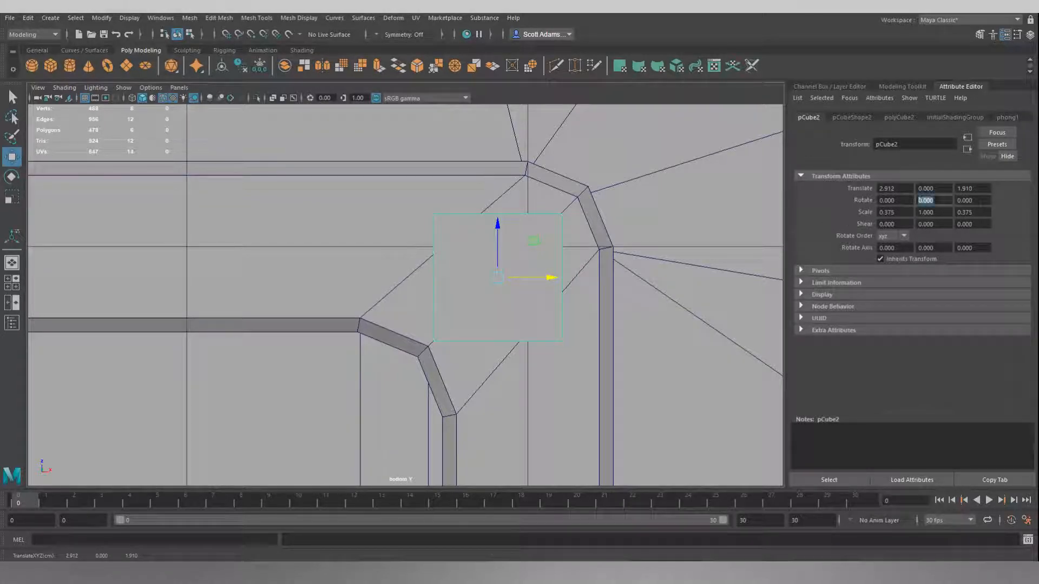
type("45")
key("Return")
- Return to the perspective view and look at the cube and tabletop from the side
scroll(541, 265, "down", 10)
key("space")
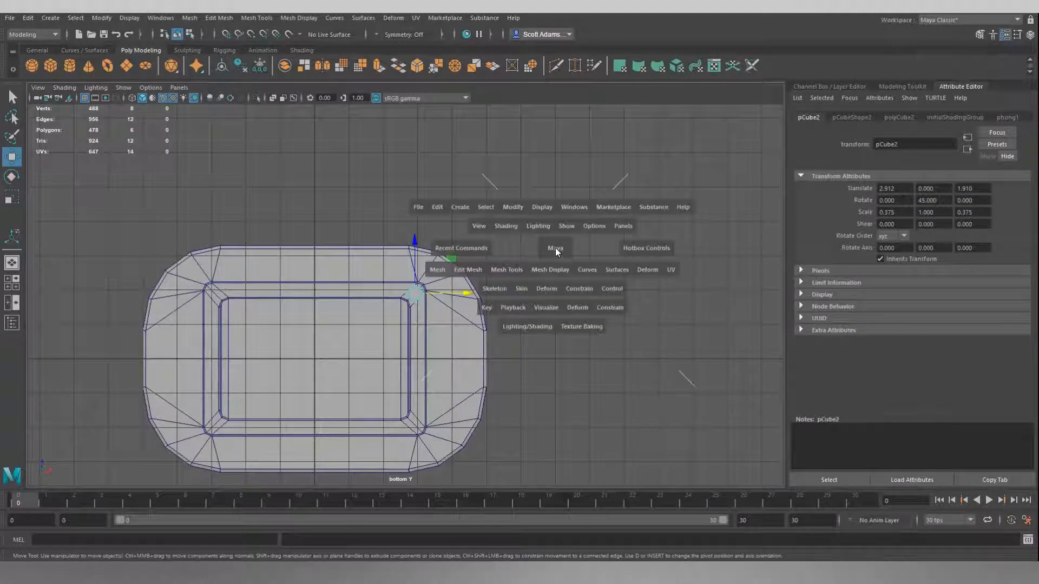
left_click_drag(555, 248, 555, 223)
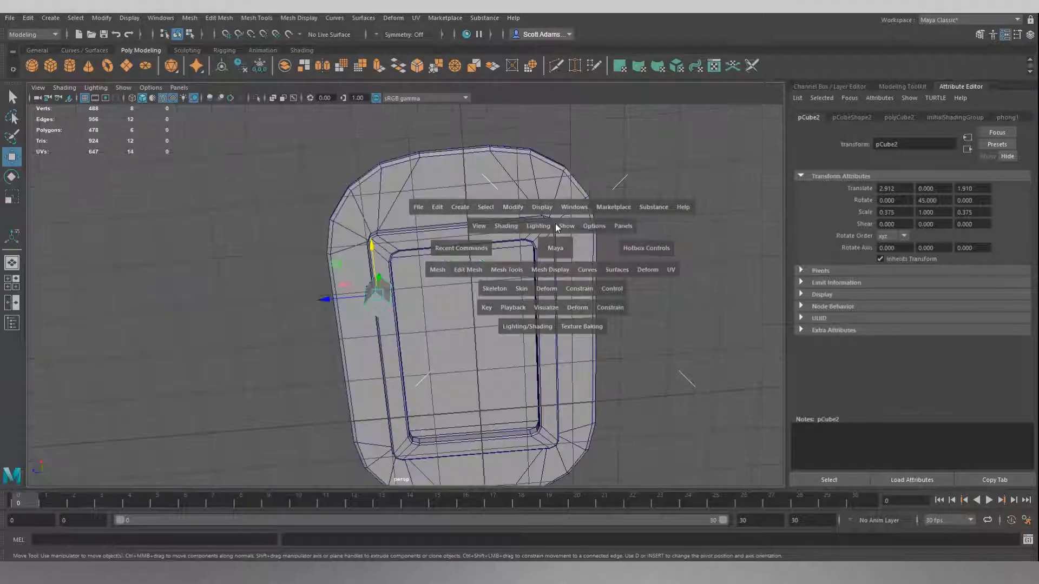
left_click_drag(468, 271, 593, 349, "alt")
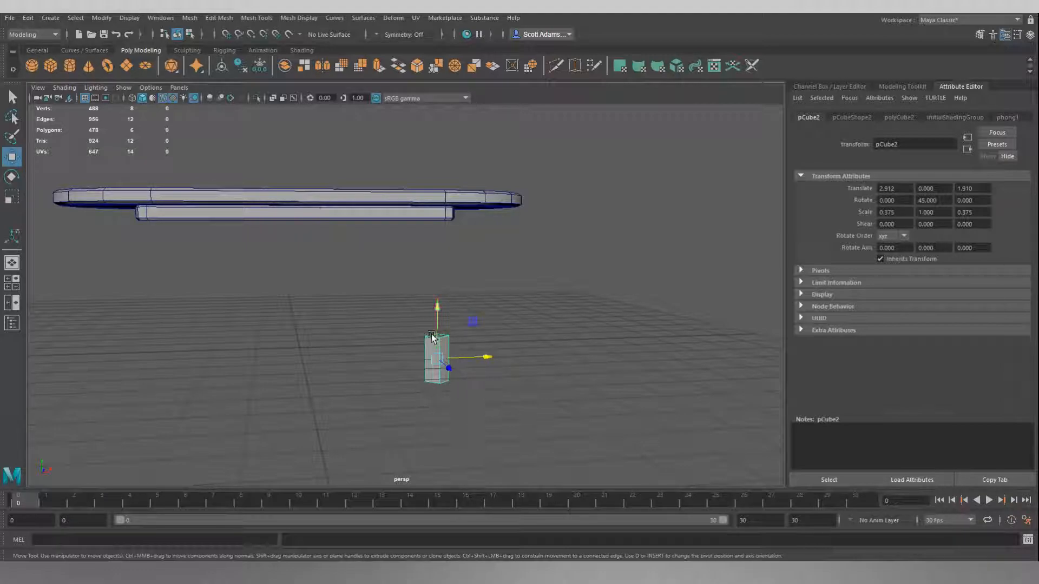
- Try to stretch the cube vertically about its centre pivot, and undo the scaling
key("d")
key("r")
left_click_drag(436, 313, 436, 187)
key("ctrl+z")
- Move the cube's pivot to its top face using vertex snapping
mouse_move(520, 324)
left_mouse_down("alt")
mouse_move(524, 294)
mouse_move(470, 250)
mouse_move(530, 313)
left_mouse_up("alt")
key("d")
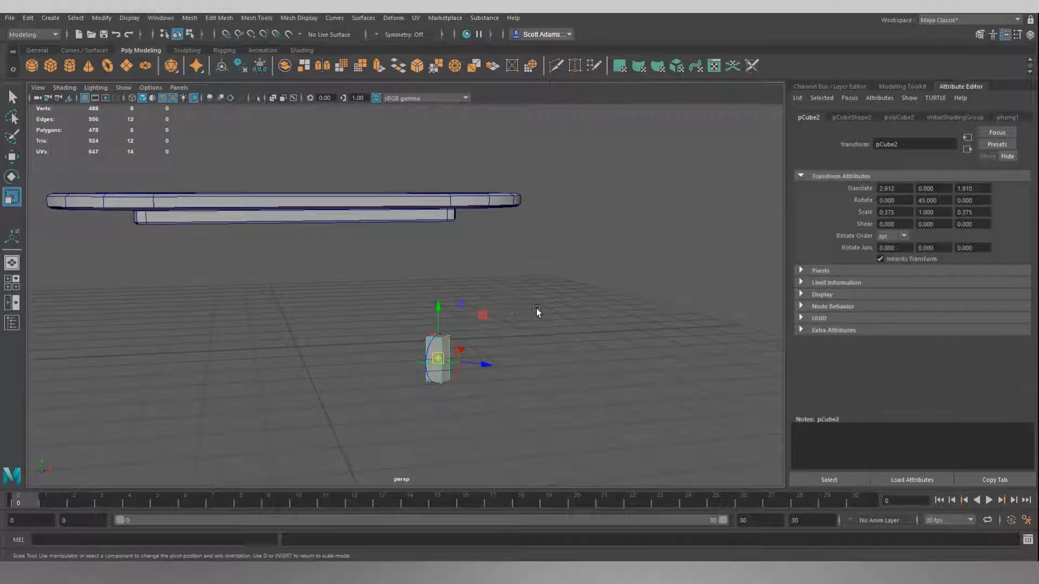
key("v")
left_click_drag(438, 305, 441, 335)
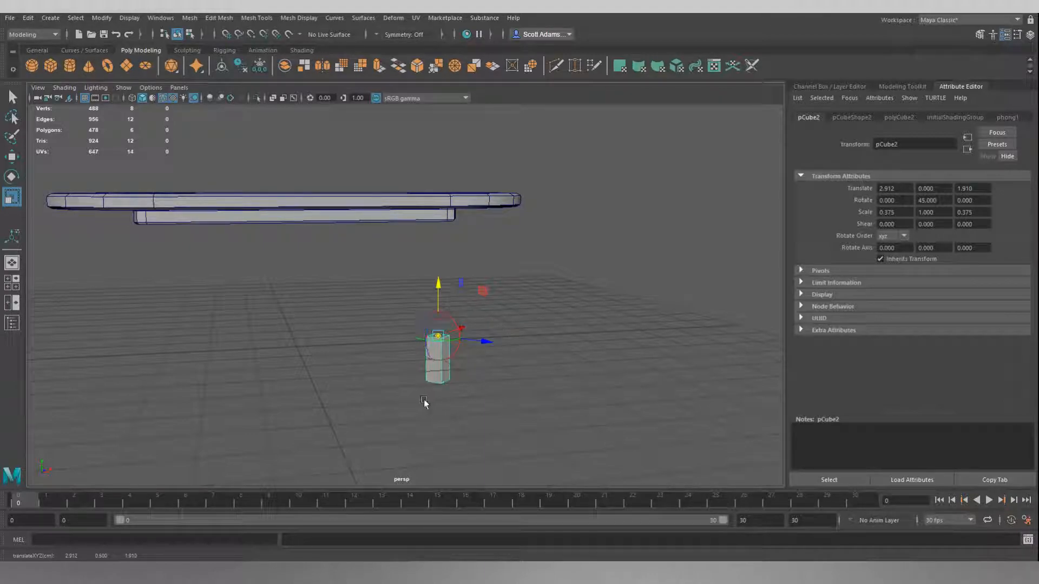
key("d")
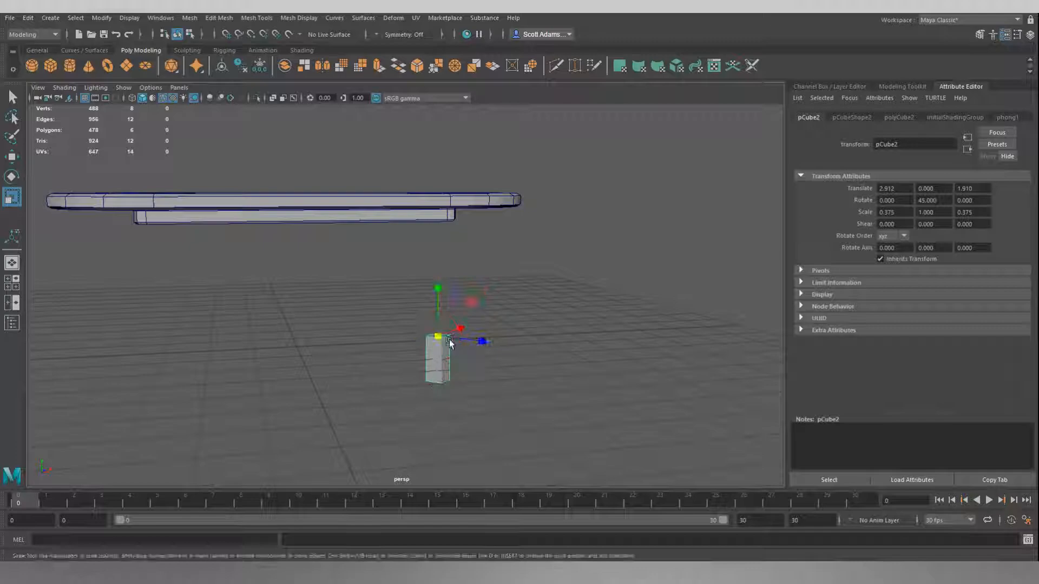
- Raise the cube with vertex snapping to about Y 2.509 so its top meets the frame's underside
key("w")
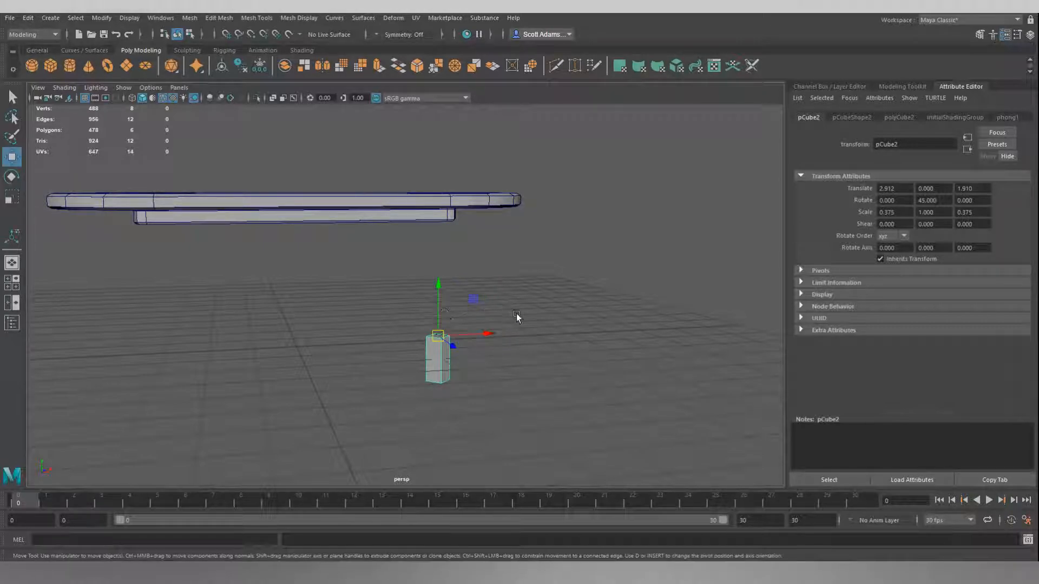
left_click_drag(599, 322, 480, 247, "alt")
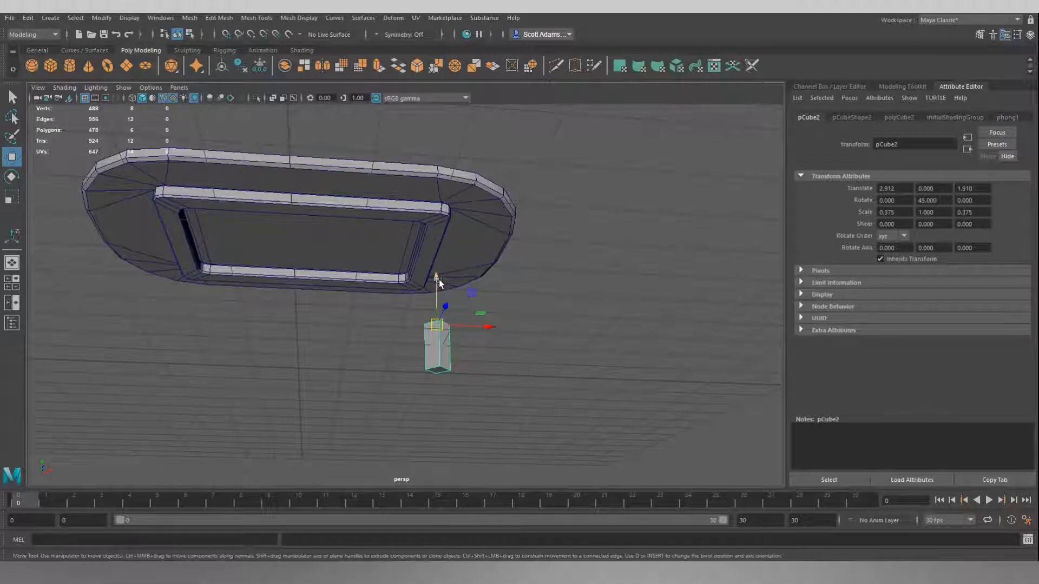
key("v")
left_click_drag(437, 277, 442, 219)
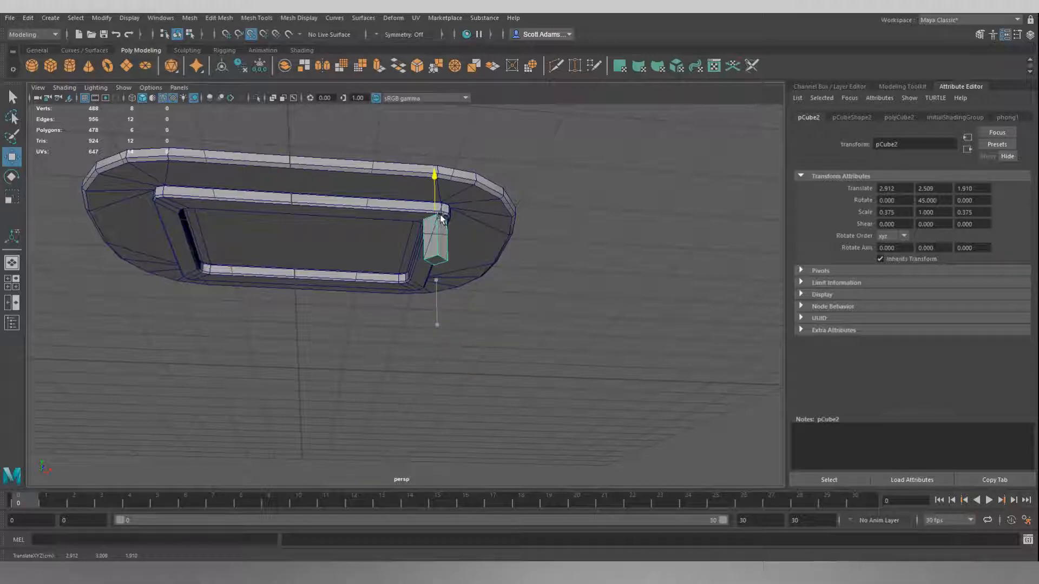
- Scale the cube downward from its top pivot to about 2.961 in Y to form a table leg
scroll(465, 213, "up", 5)
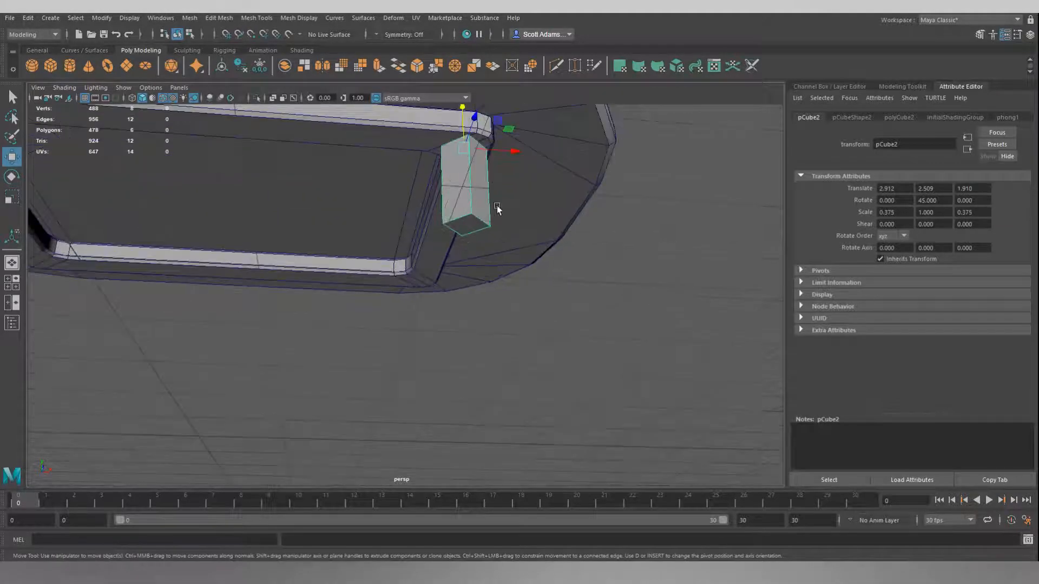
left_click_drag(498, 202, 502, 237, "alt")
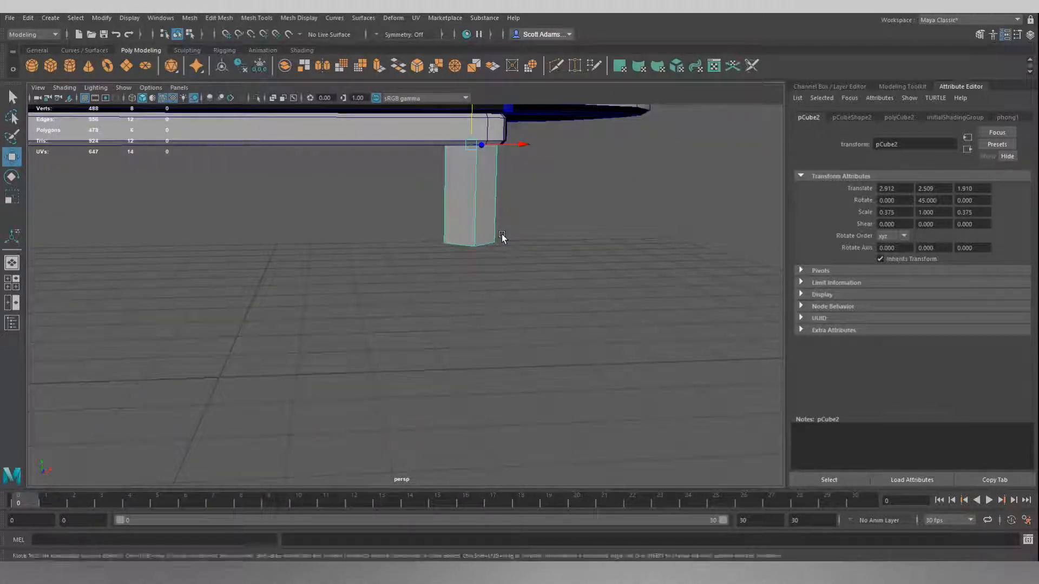
key("r")
scroll(511, 230, "down", 3)
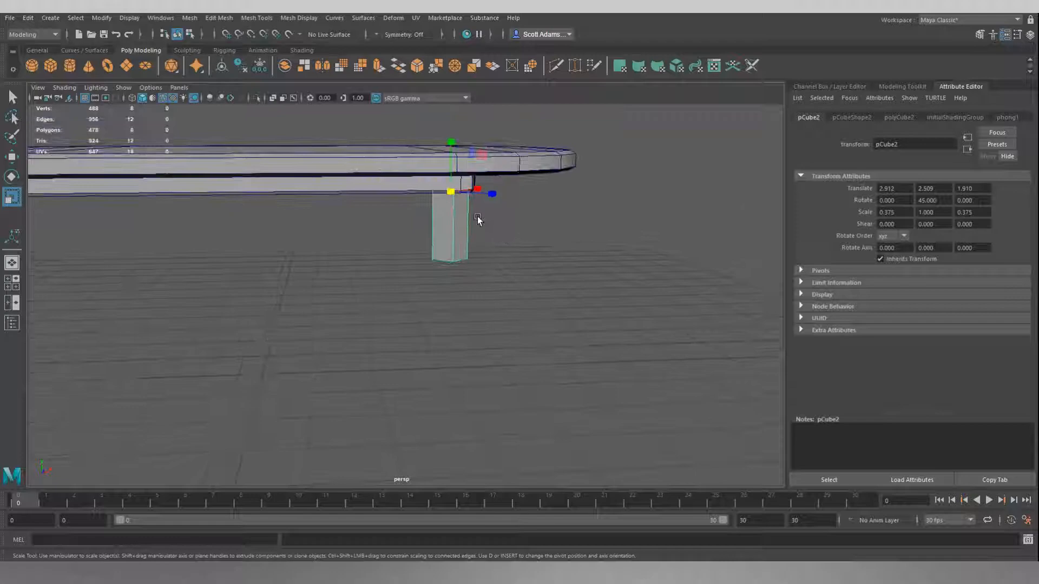
left_click_drag(454, 141, 437, 46)
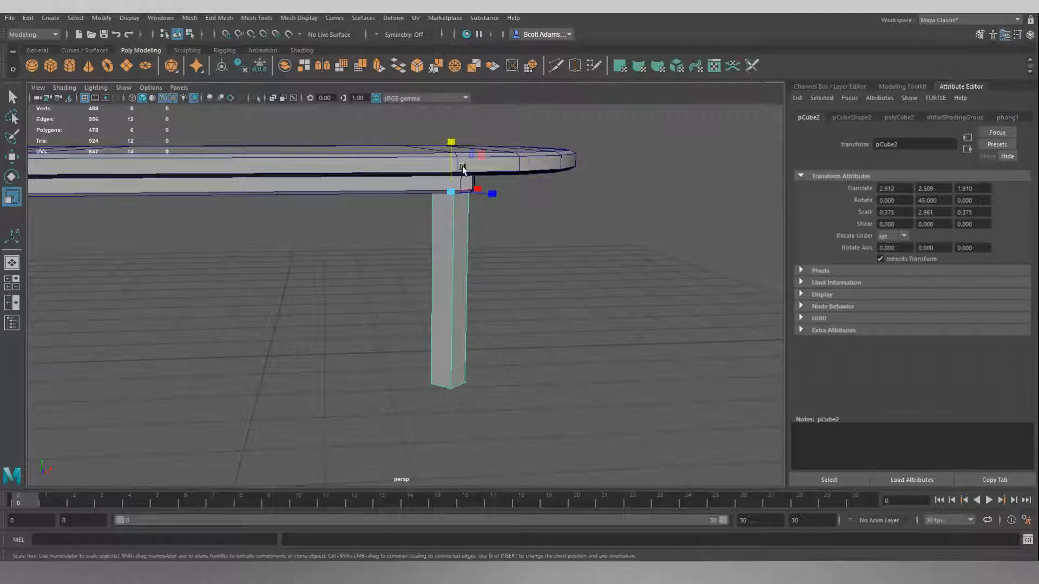
- Lower the leg's four bottom vertices slightly and switch the leg back to object mode
left_click_drag(587, 358, 560, 315, "alt")
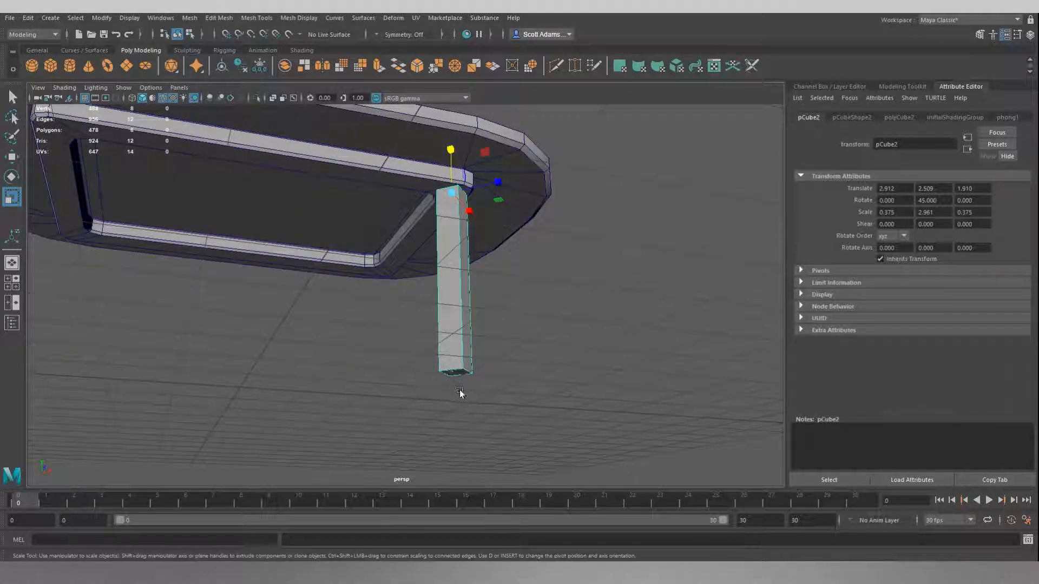
right_click_drag(557, 275, 514, 275)
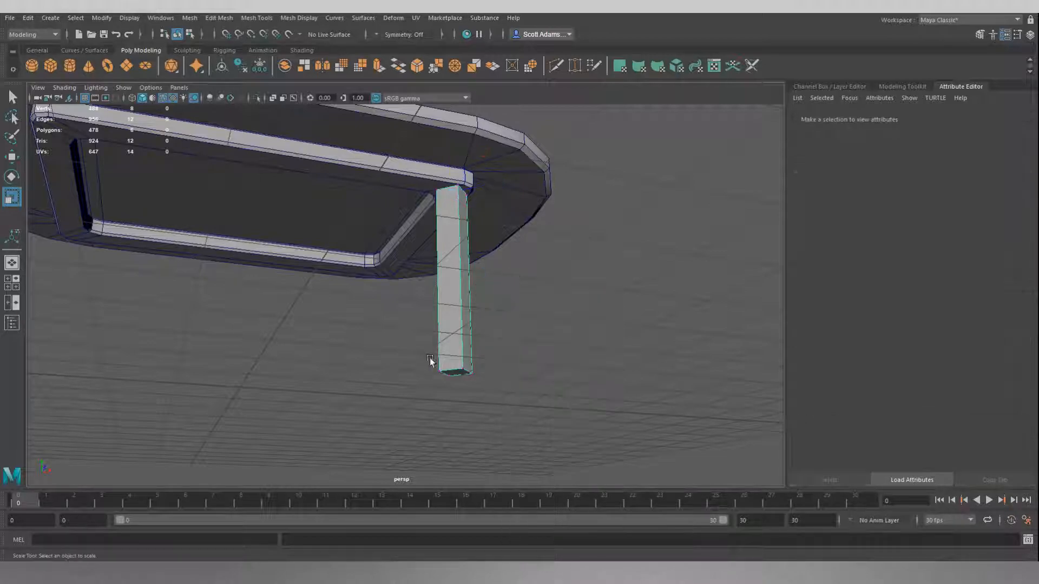
left_click_drag(449, 380, 523, 408)
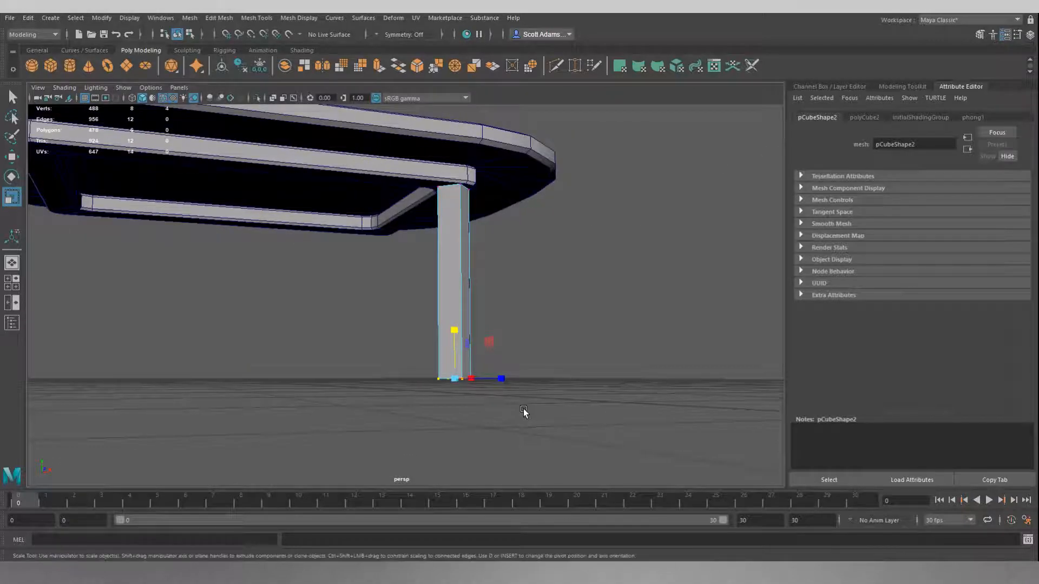
key("w")
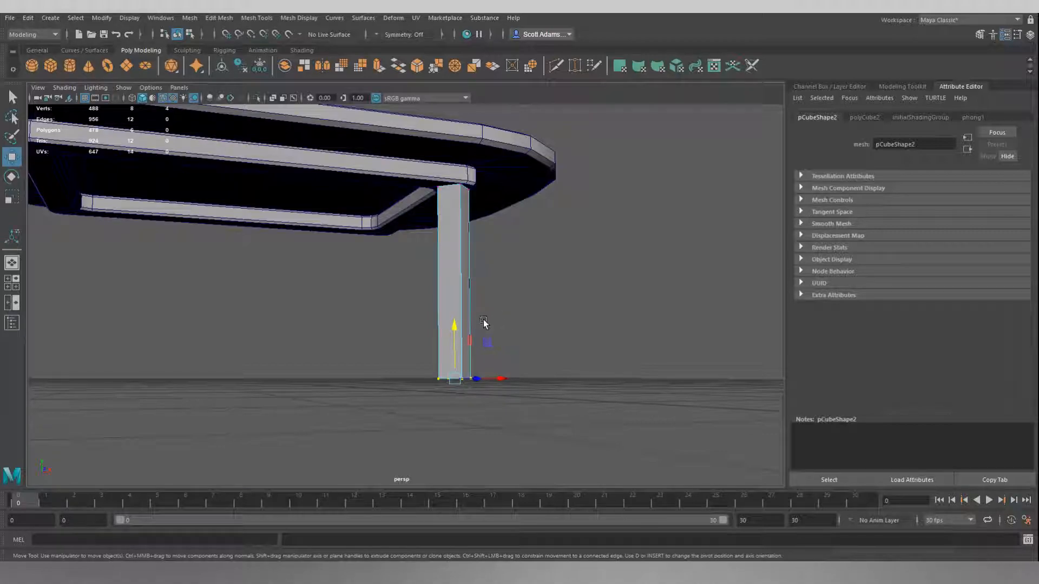
left_click_drag(502, 316, 504, 323, "alt")
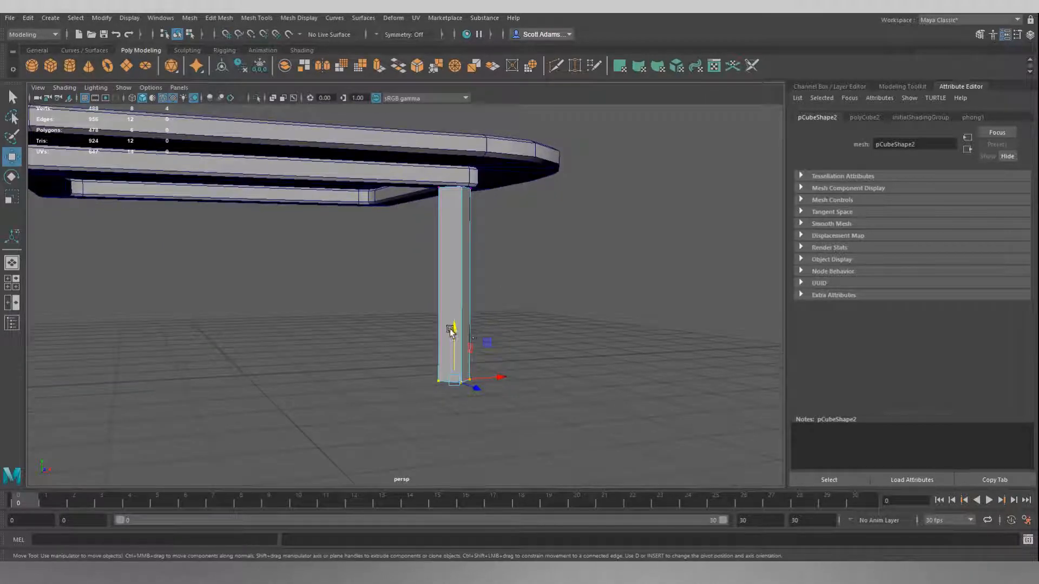
left_click_drag(454, 327, 455, 331)
left_click_drag(543, 325, 484, 249, "alt")
left_click(512, 294)
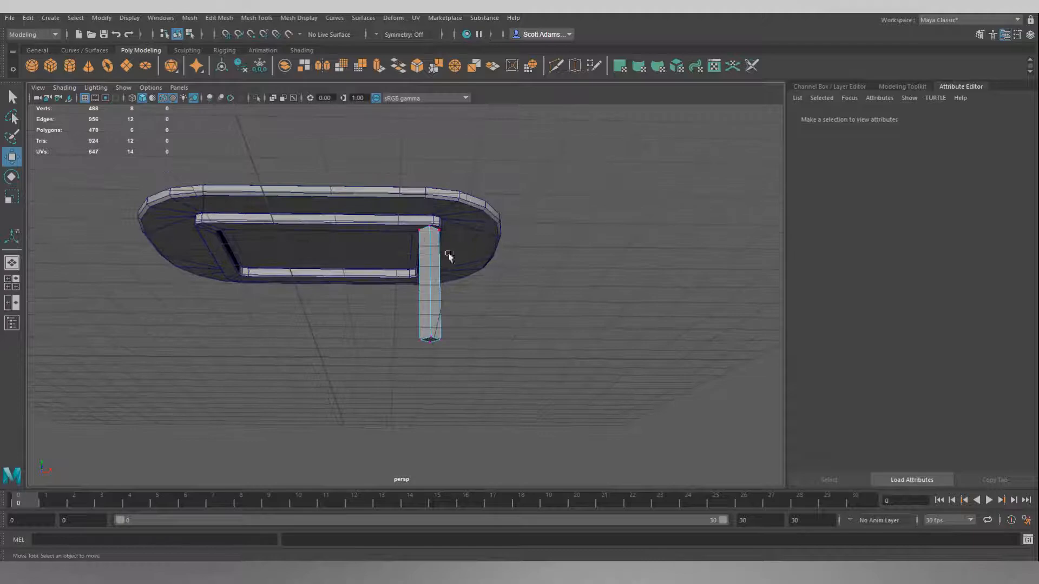
right_click_drag(534, 261, 570, 247)
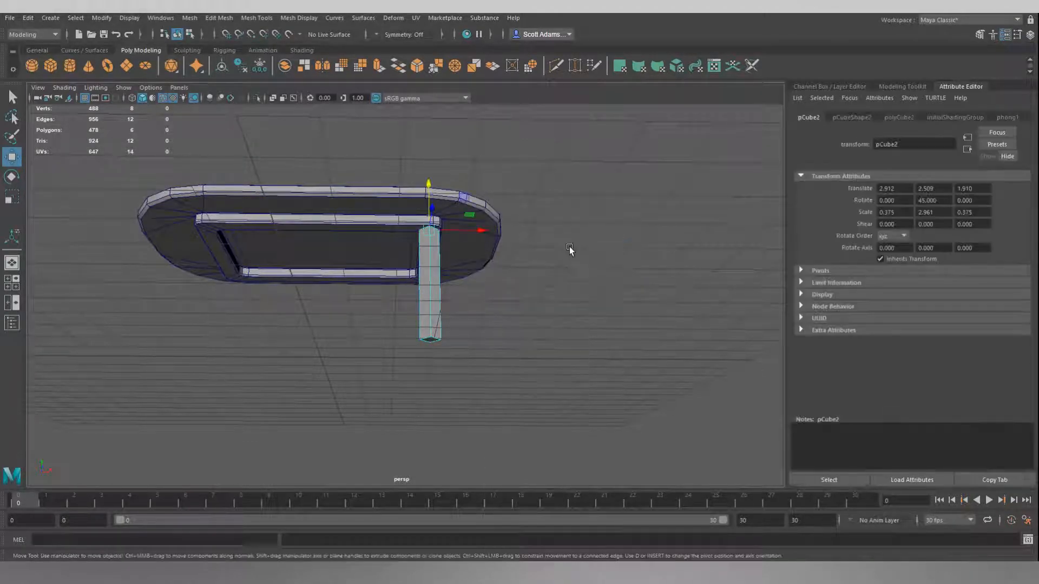
- Isolate the leg in the viewport and delete its top face
left_click_drag(521, 284, 481, 293, "alt")
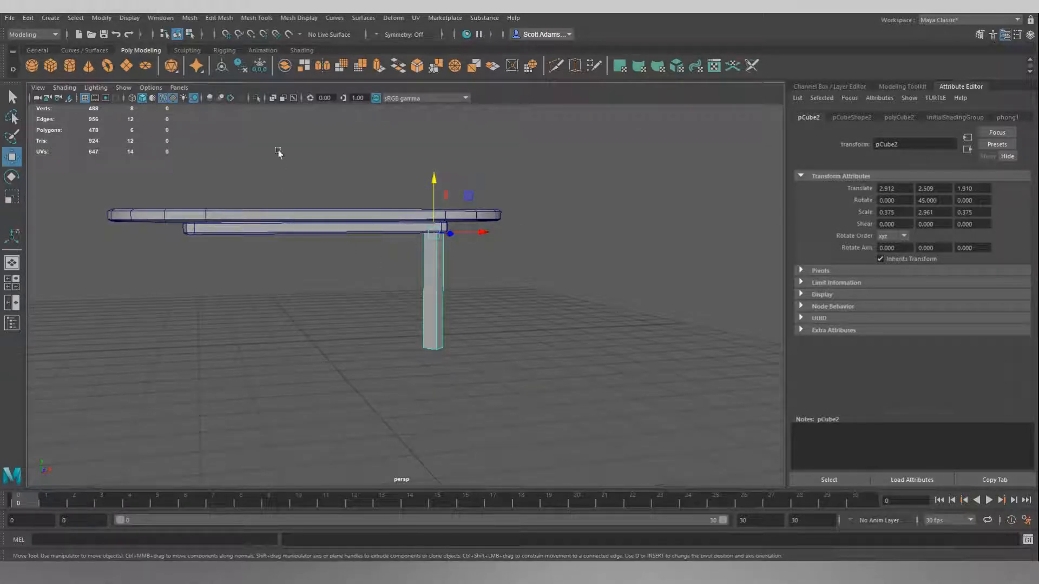
left_click(256, 100)
left_click_drag(452, 157, 525, 203, "alt")
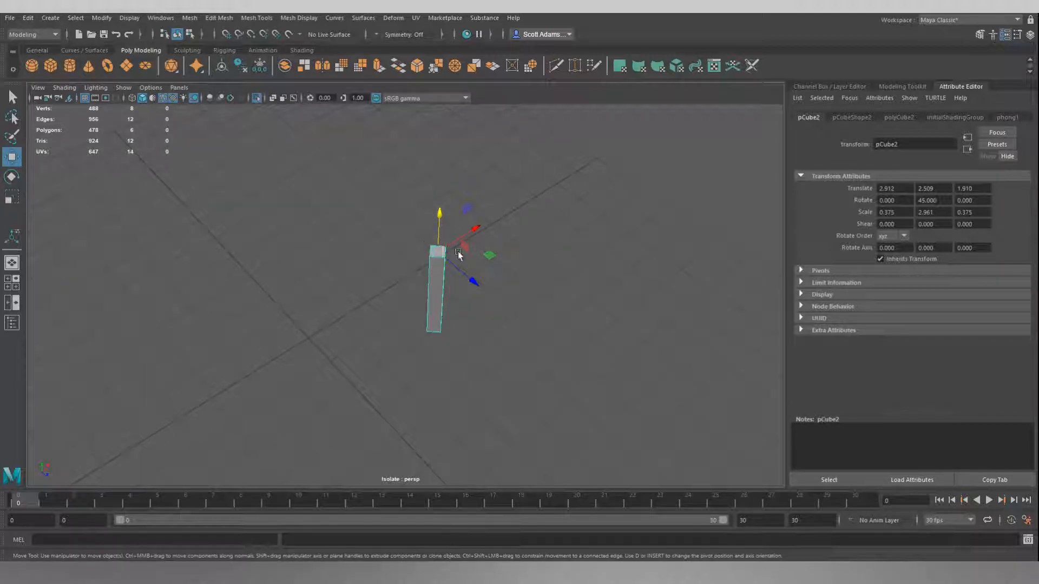
key("q")
right_click_drag(486, 196, 485, 223)
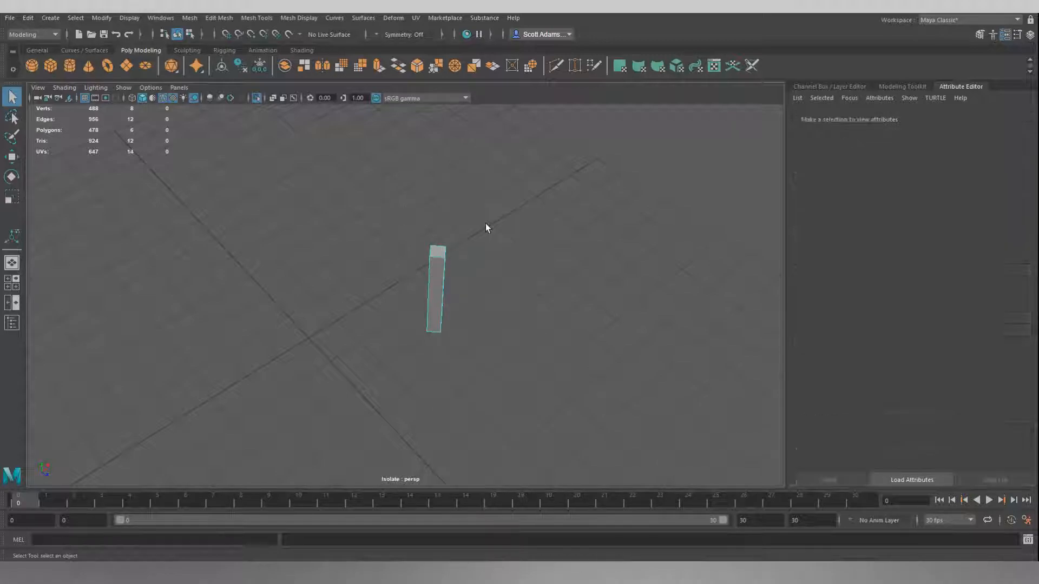
left_click(437, 252)
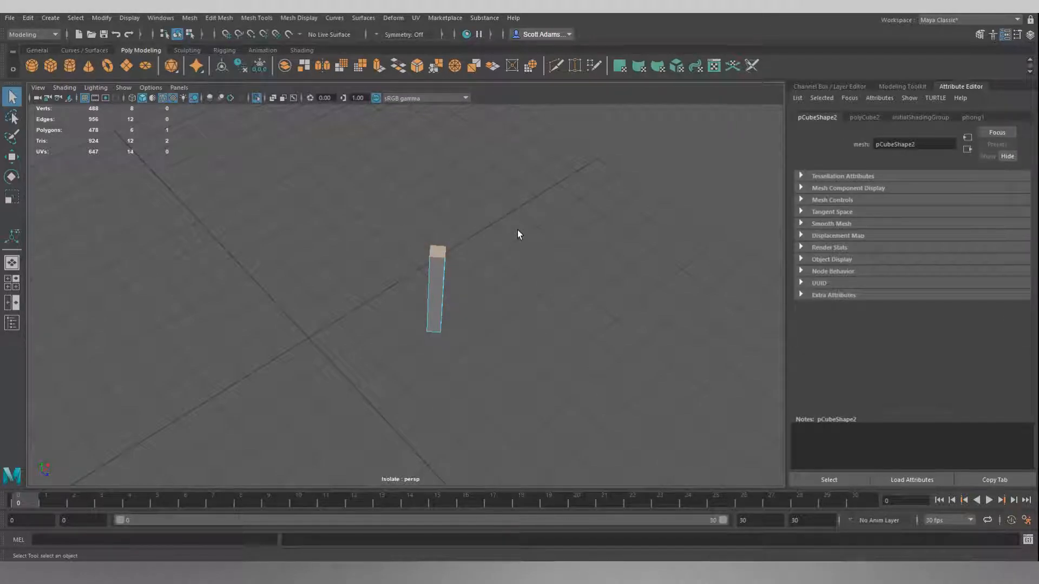
key("Delete")
- Return the leg to object mode and turn off isolation to show the whole table
left_click_drag(536, 250, 505, 216, "alt")
right_click_drag(505, 214, 524, 196)
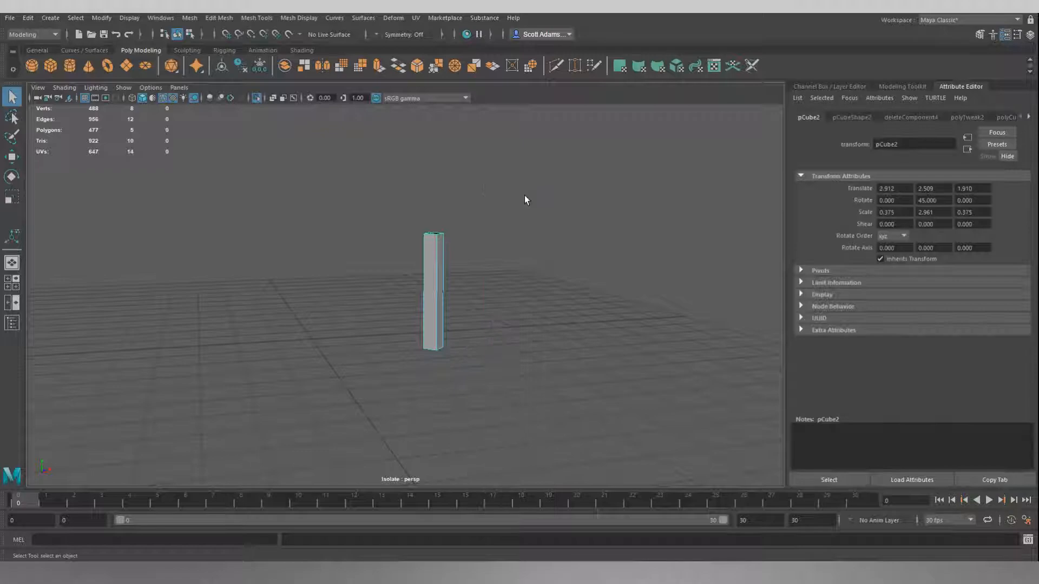
left_click(257, 98)
- Bevel the whole leg with a fraction of 0.25
left_click_drag(569, 292, 533, 288, "alt")
scroll(542, 262, "up", 2)
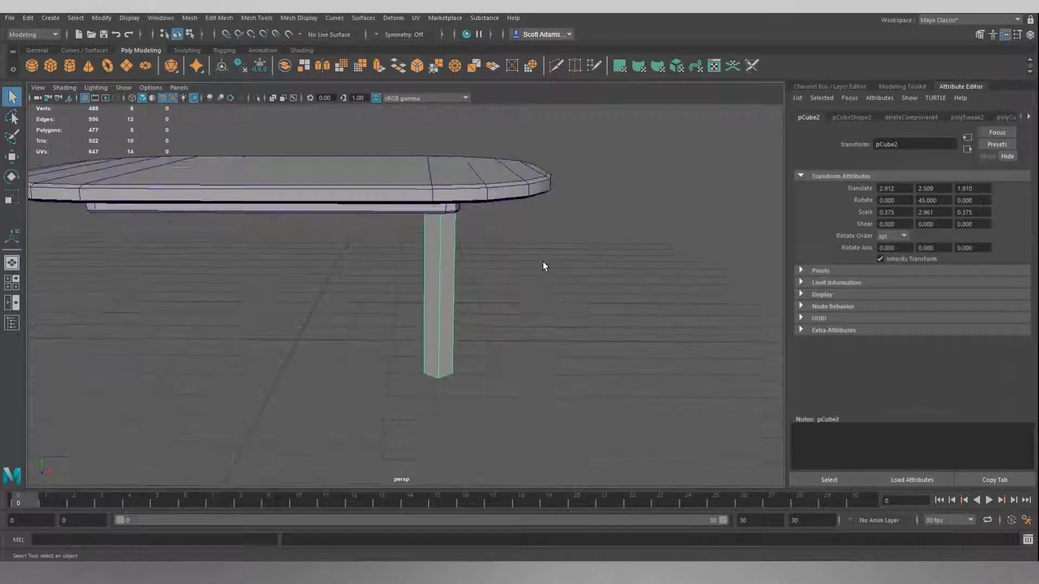
left_click(417, 67)
mouse_move(487, 308)
left_mouse_down("alt")
mouse_move(489, 287)
mouse_move(506, 303)
left_mouse_up("alt")
left_click(649, 308)
type("0.25")
key("Return")
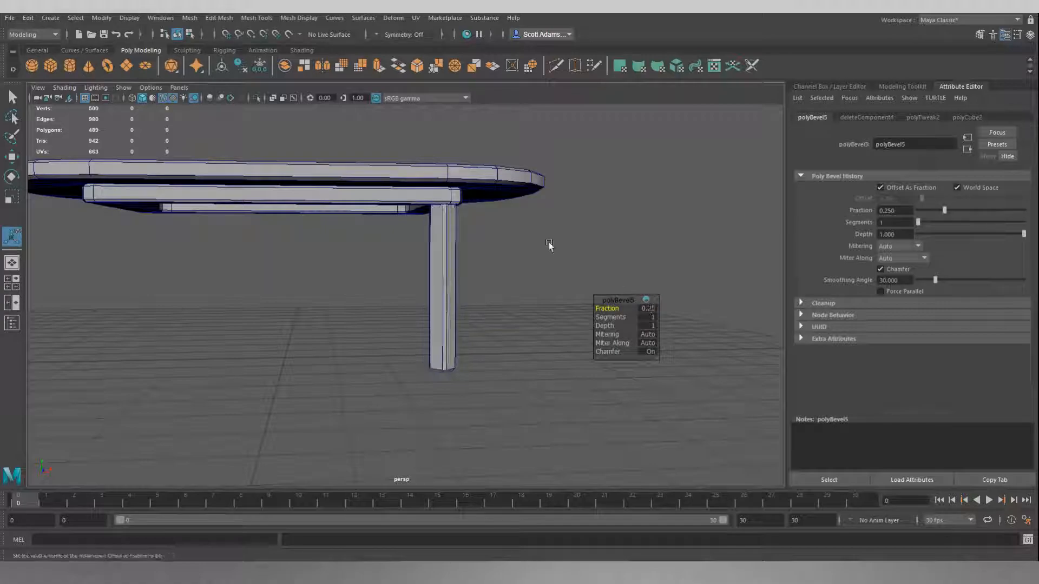
left_click(549, 242)
left_click_drag(545, 249, 525, 283, "alt")
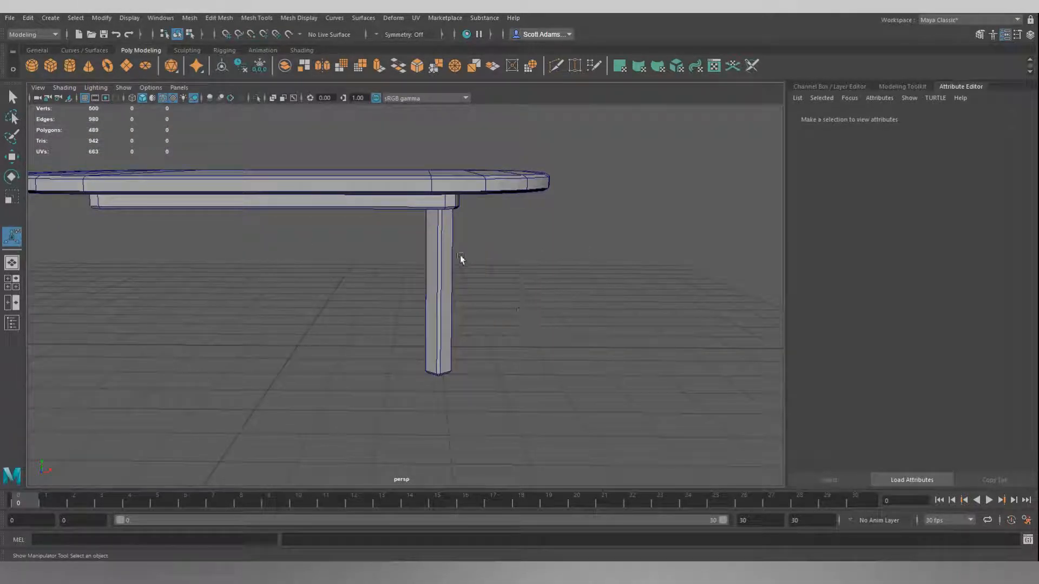
- Insert an edge loop around the leg just below its top end with the Multi-Cut tool
key("q")
left_click(434, 258)
left_click_drag(582, 273, 501, 197, "alt")
right_click_drag(501, 196, 425, 206, "alt")
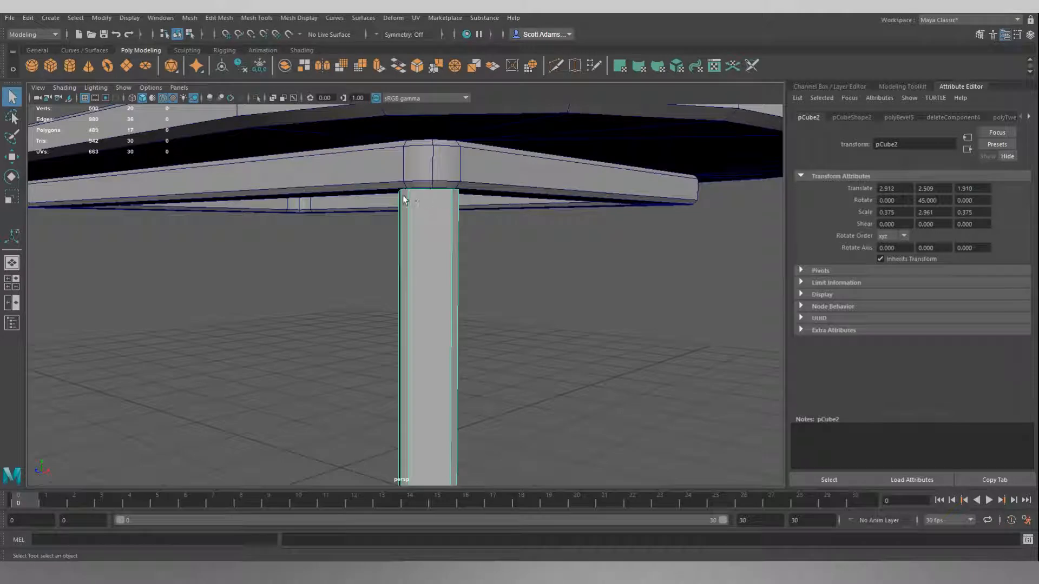
left_click_drag(407, 193, 567, 231, "alt")
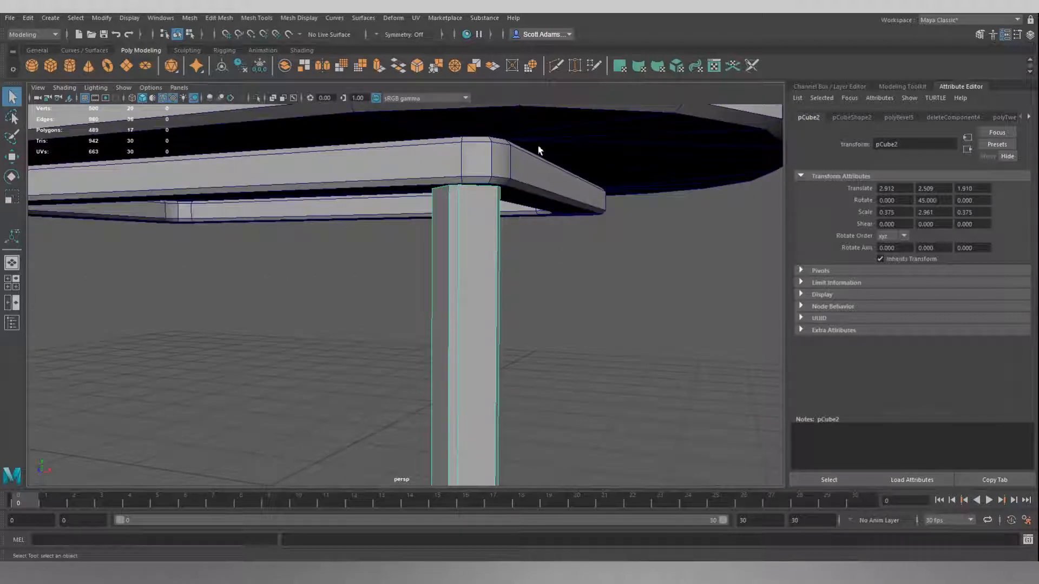
left_click(555, 66)
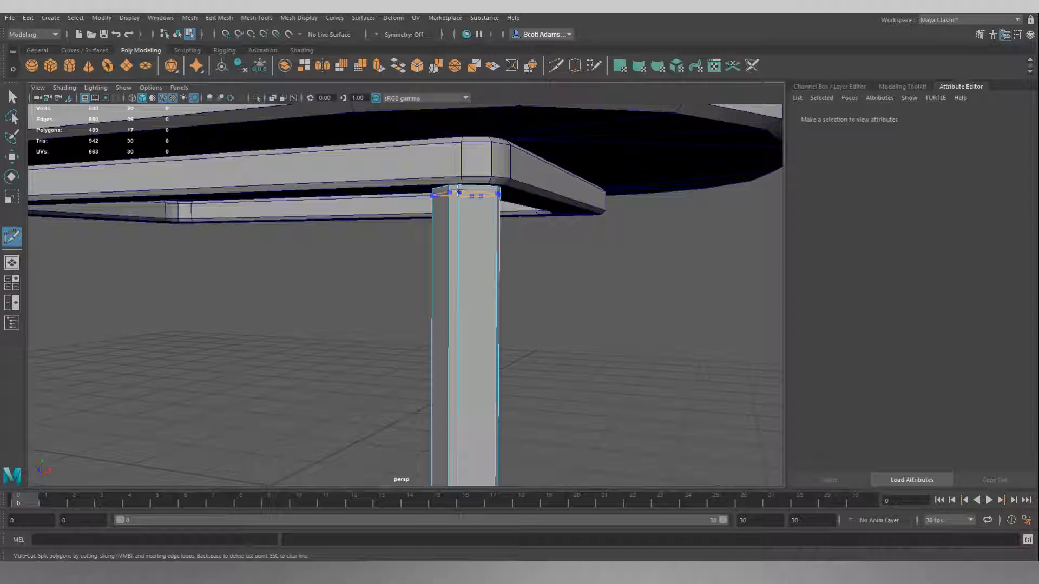
left_click(457, 190, "ctrl")
left_click_drag(552, 244, 406, 205, "alt")
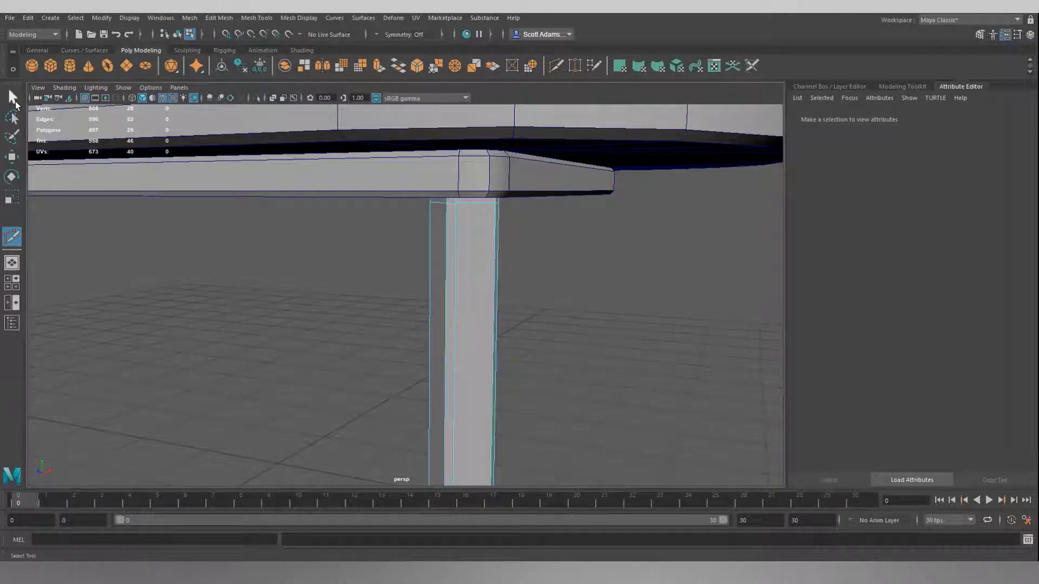
left_click(12, 97)
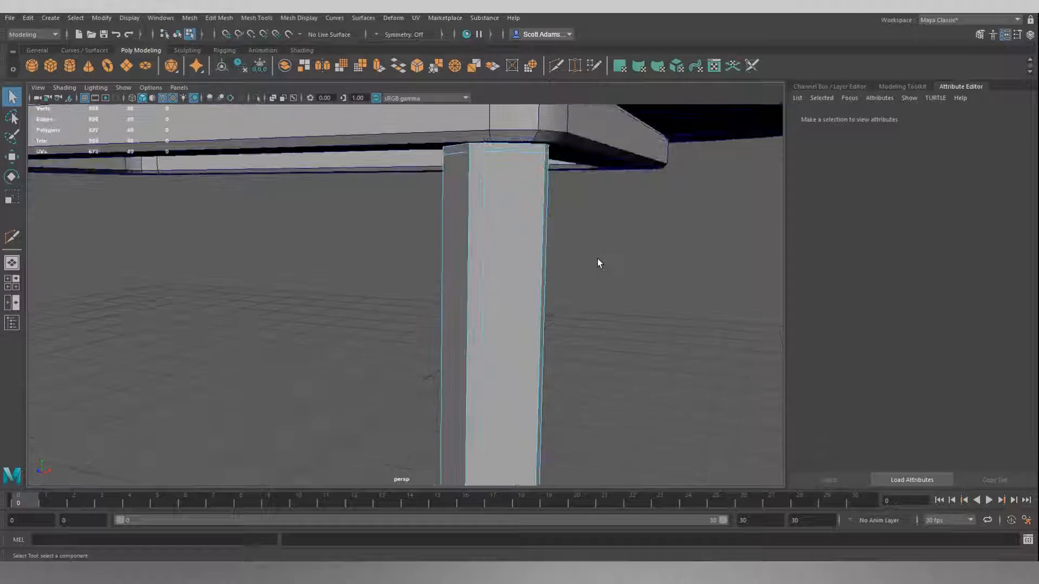
- Select the new edge loop near the leg's top and move it slightly up towards the frame
right_click_drag(598, 258, 637, 252, "alt")
middle_click_drag(682, 211, 617, 292, "alt")
right_click_drag(597, 246, 595, 223)
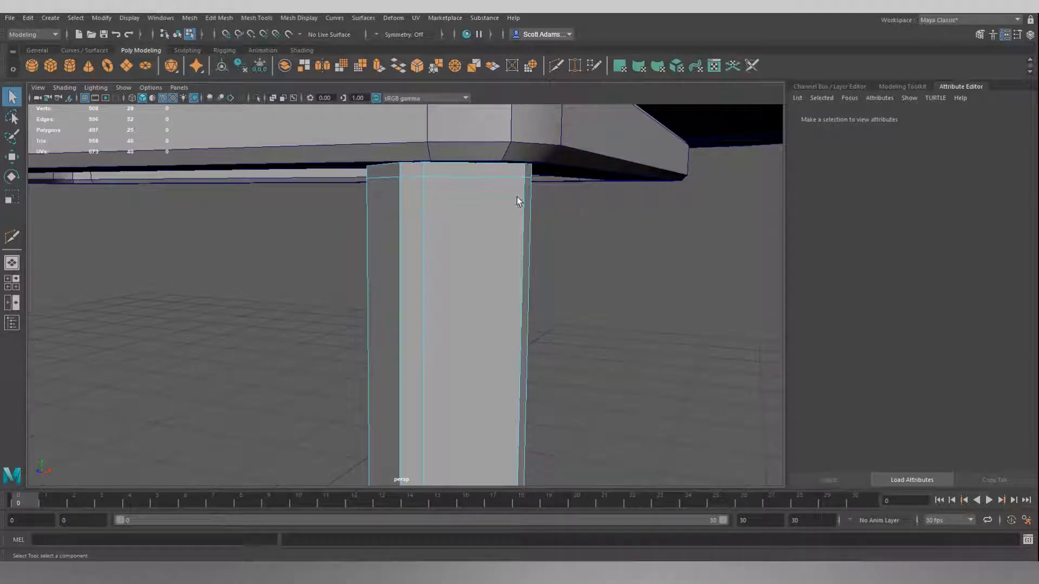
left_click(456, 173)
left_click(619, 241)
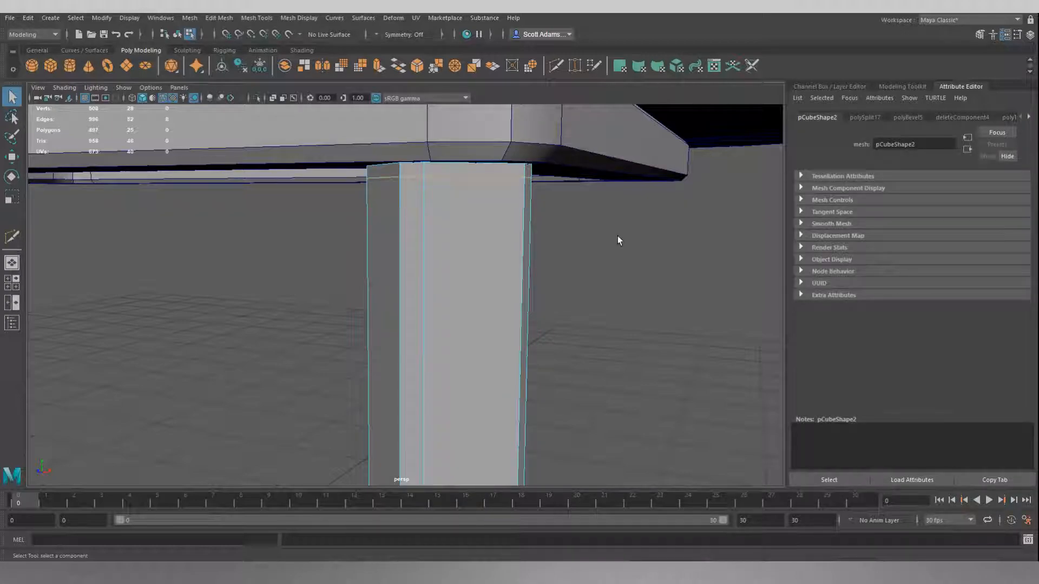
key("w")
left_click_drag(447, 173, 448, 144)
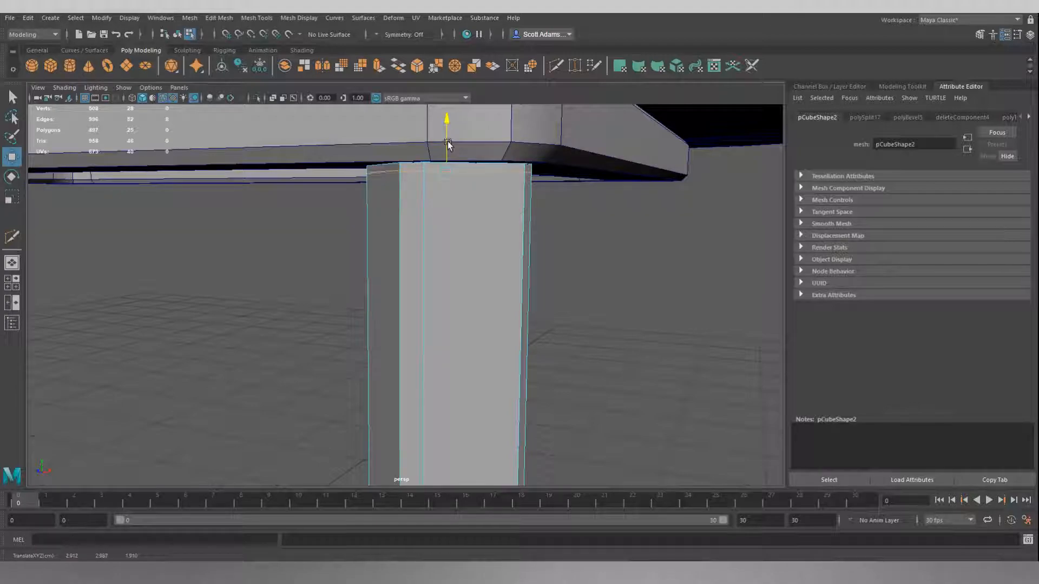
left_click(610, 260)
left_click_drag(609, 259, 538, 183, "alt")
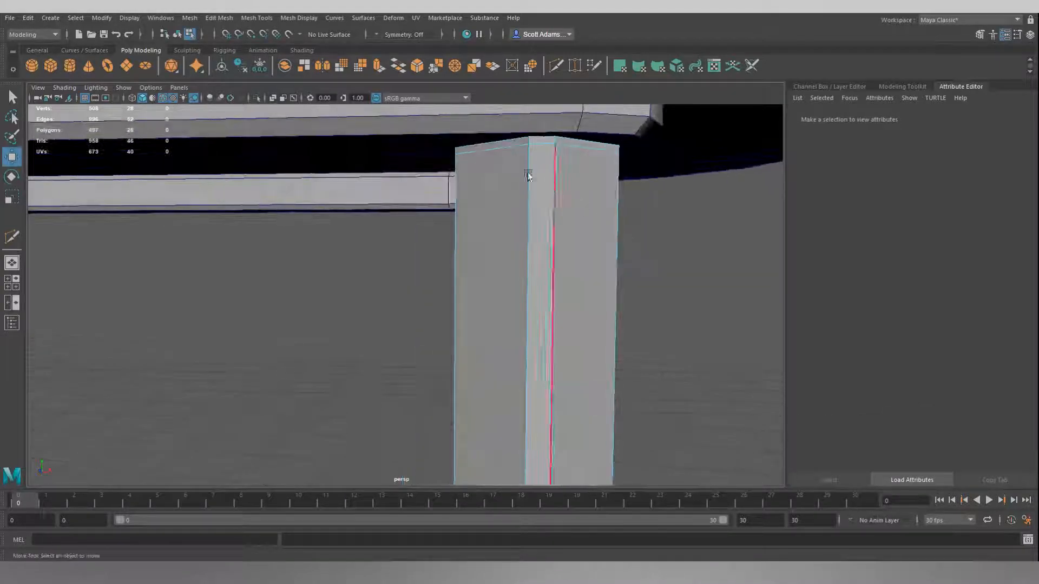
- Scale the border edges of the leg's open top slightly inward and return to object mode
left_click(499, 141)
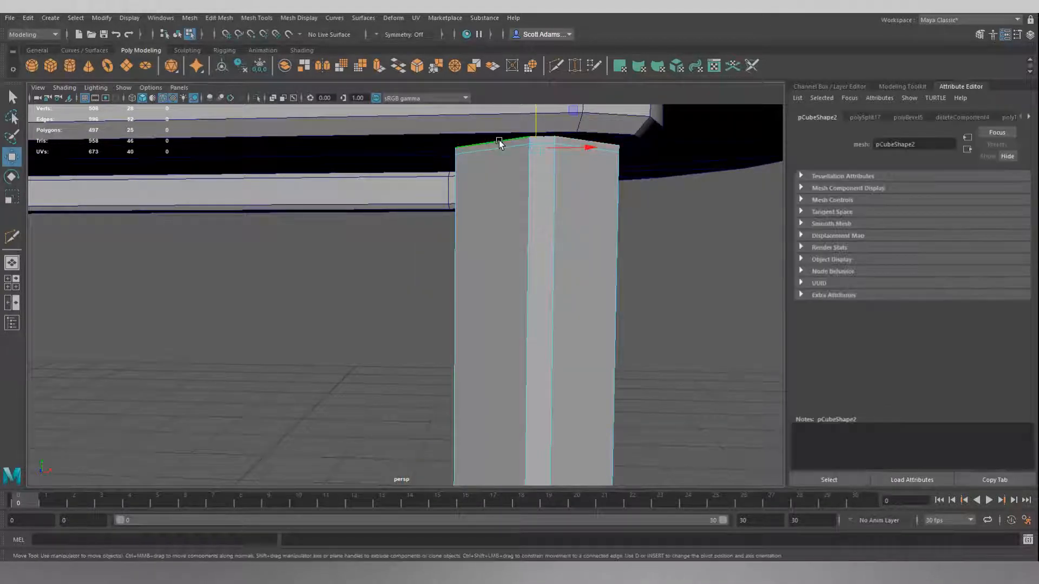
left_click_drag(687, 220, 514, 231, "alt")
key("r")
left_click_drag(431, 143, 429, 140)
left_click_drag(549, 262, 580, 290, "alt")
left_click(612, 311)
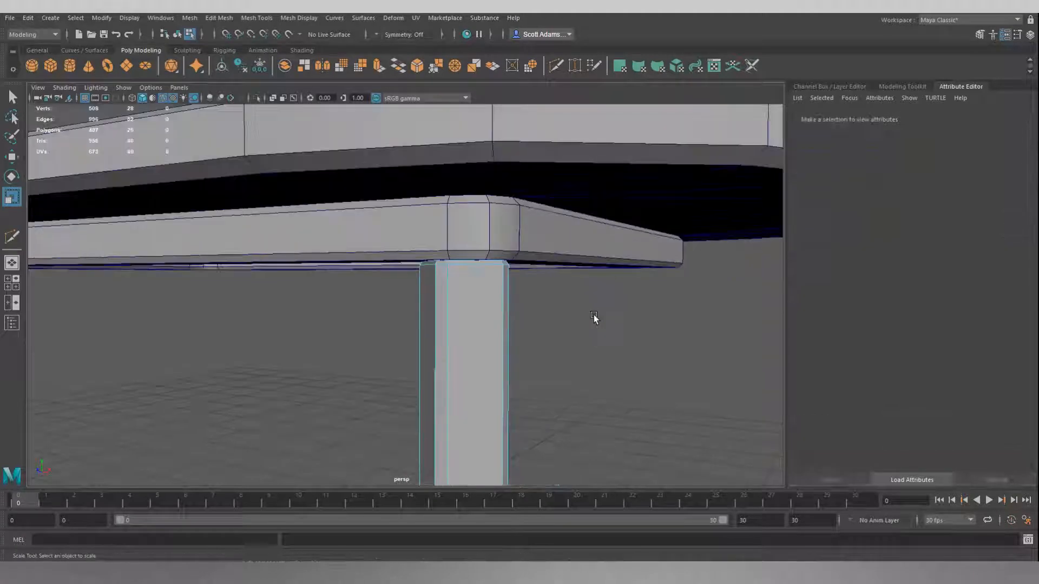
scroll(593, 316, "down", 3)
left_click_drag(544, 364, 570, 287, "alt")
right_click_drag(567, 275, 589, 265)
left_click(610, 314)
- Duplicate the leg and set the copy's Translate X to -2.912 for the opposite end of the frame
left_click_drag(625, 307, 531, 299, "alt")
middle_click_drag(655, 316, 549, 316, "alt")
left_click_drag(551, 319, 379, 333, "alt")
key("f")
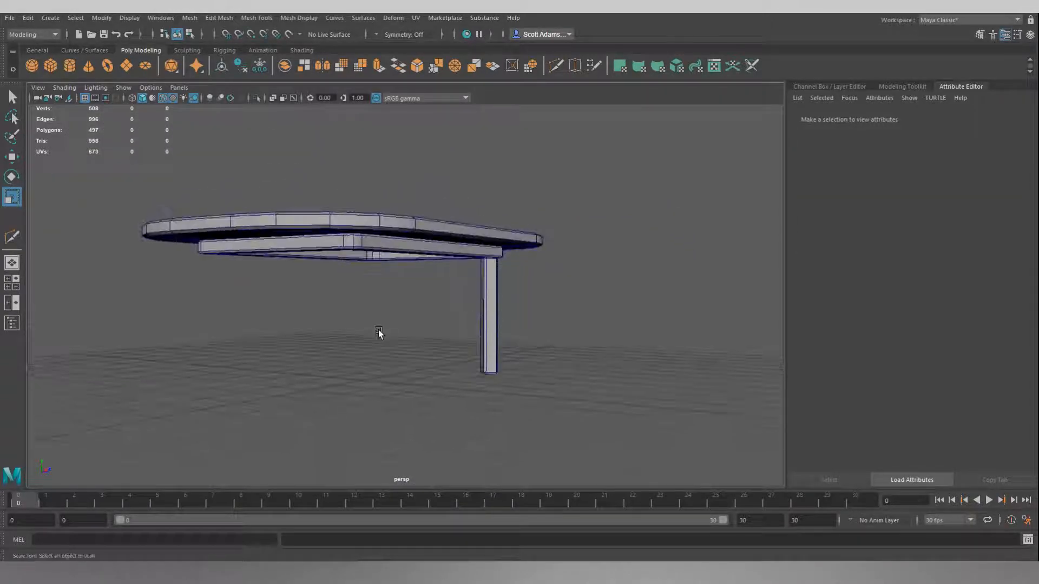
left_click(489, 303)
left_click_drag(598, 308, 551, 318, "alt")
key("ctrl+d")
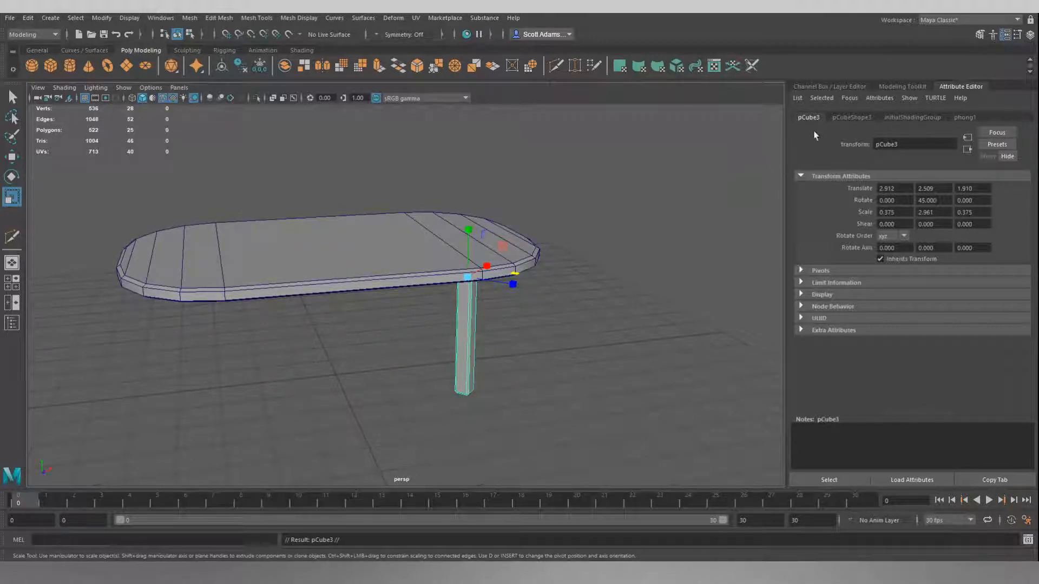
key("w")
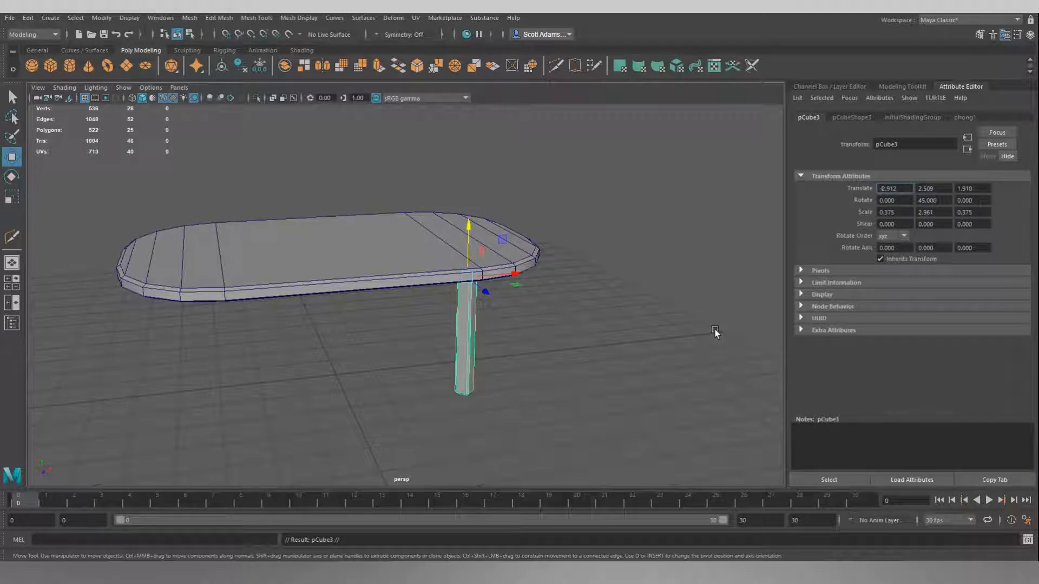
key("Return")
- From the bottom view, duplicate the original leg and set the copy's Translate Z to -1.910
left_click_drag(547, 364, 229, 223, "alt")
left_click_drag(294, 229, 406, 288, "alt")
left_click_drag(365, 255, 424, 252, "alt")
key("space")
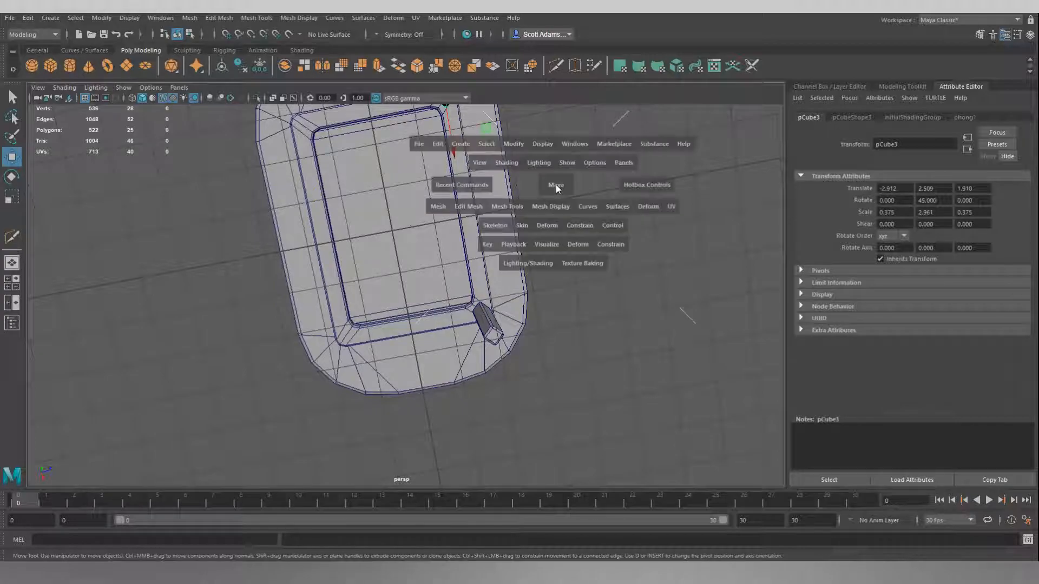
left_click_drag(556, 184, 604, 199)
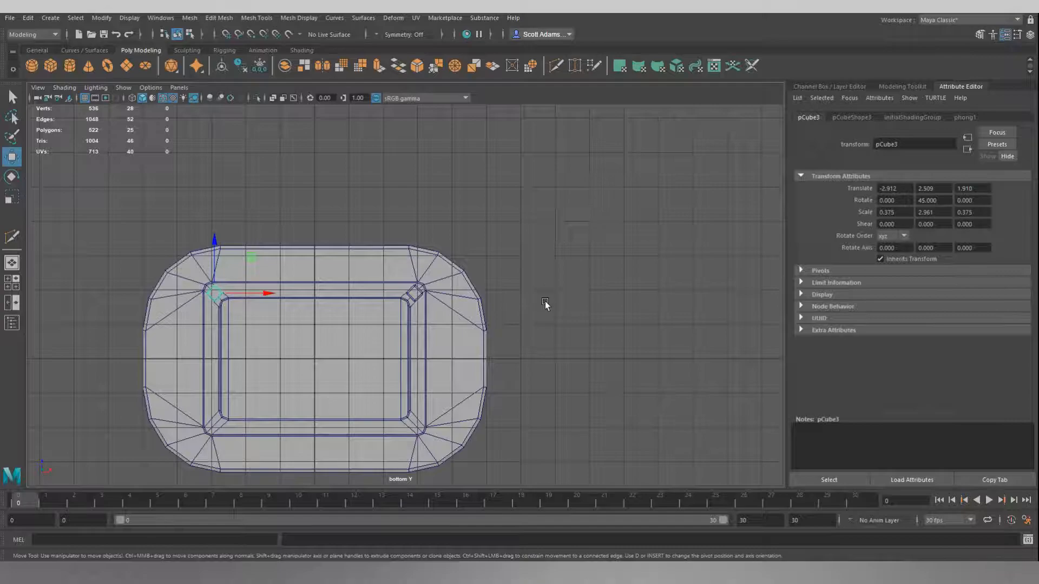
middle_click_drag(545, 301, 656, 219, "alt")
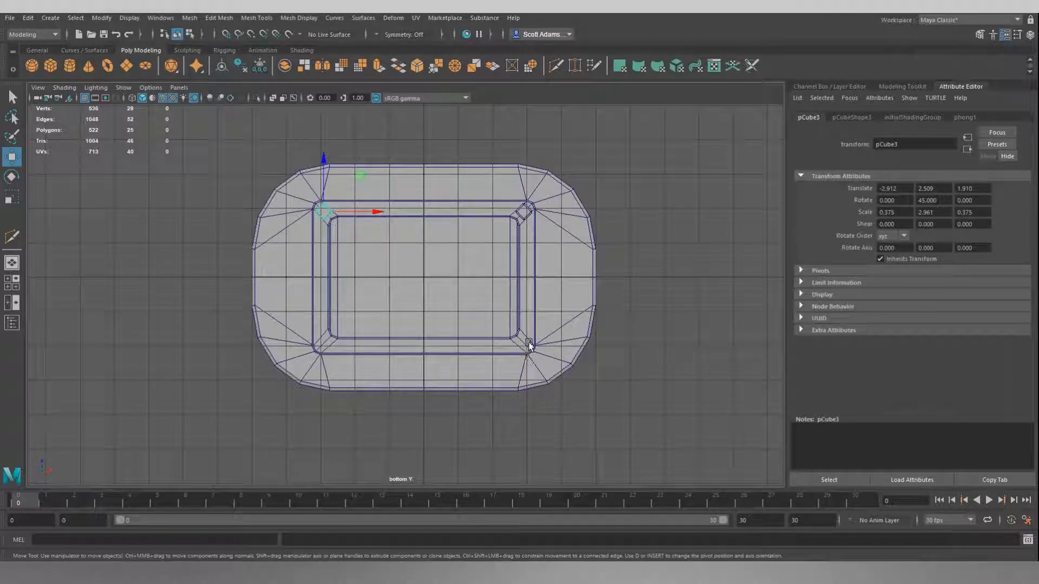
left_click(528, 216)
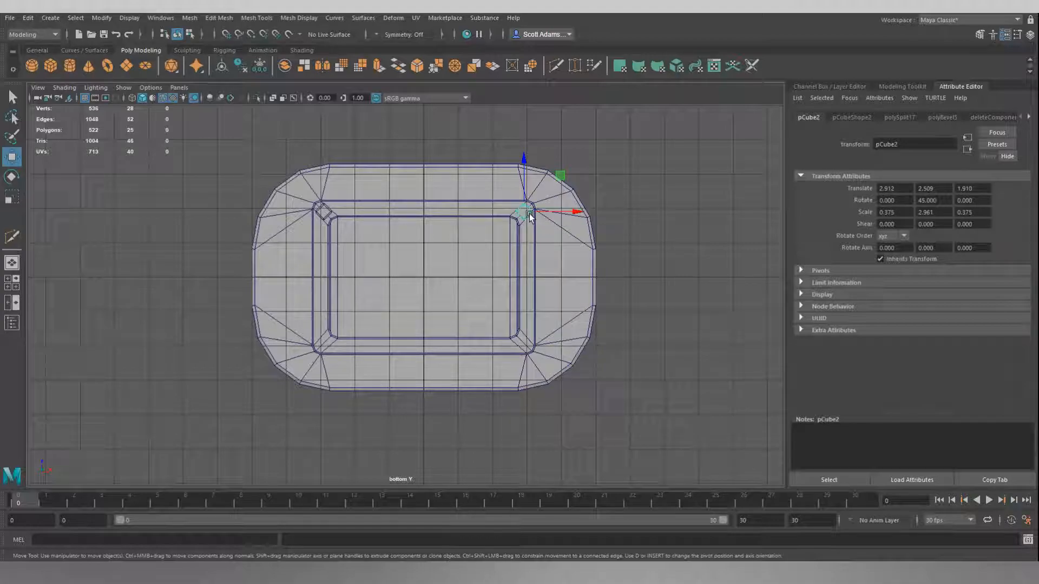
key("ctrl+d")
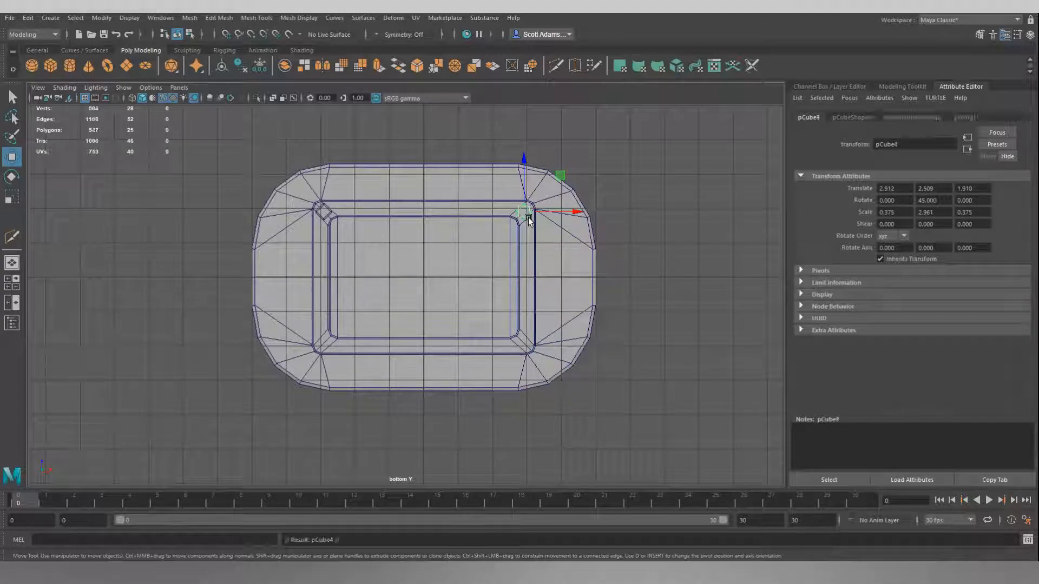
left_click(959, 189)
type("-")
key("Return")
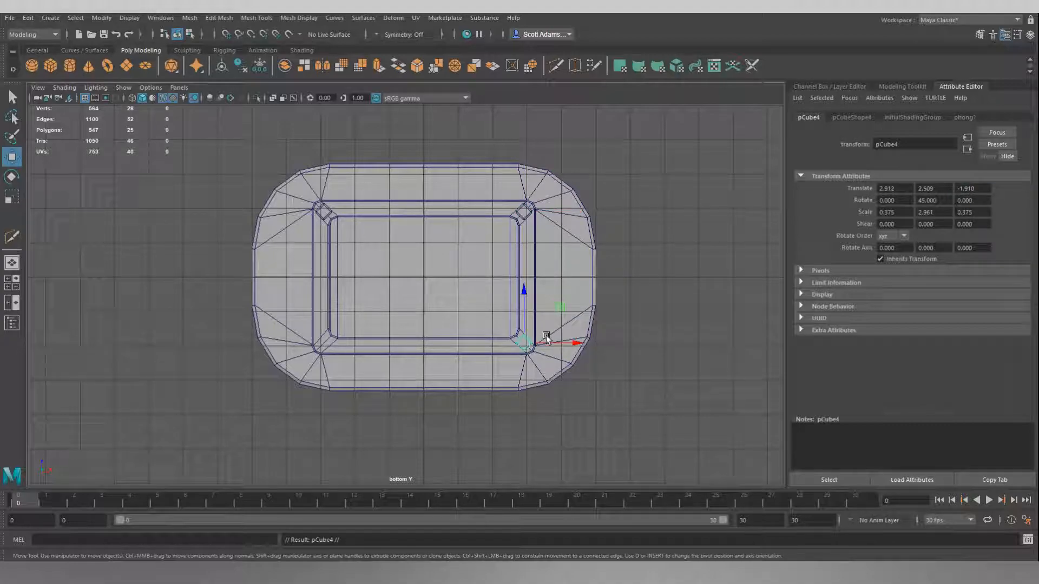
- Duplicate the leg at Z -1.910 and set the copy's Translate X to -2.912 for the last frame corner
left_click(696, 293)
left_click(528, 345)
type("-")
key("Return")
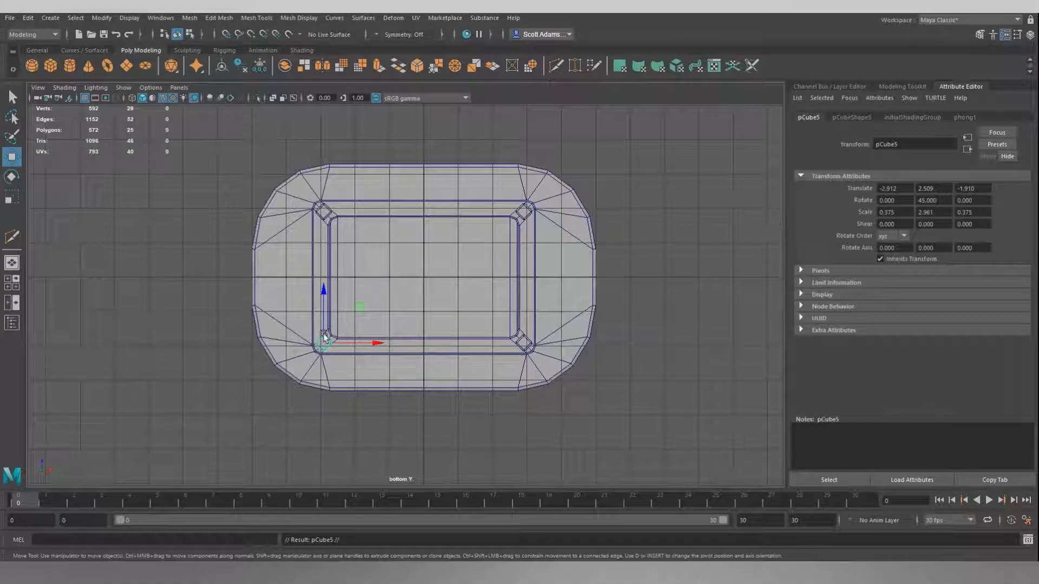
left_click(709, 263)
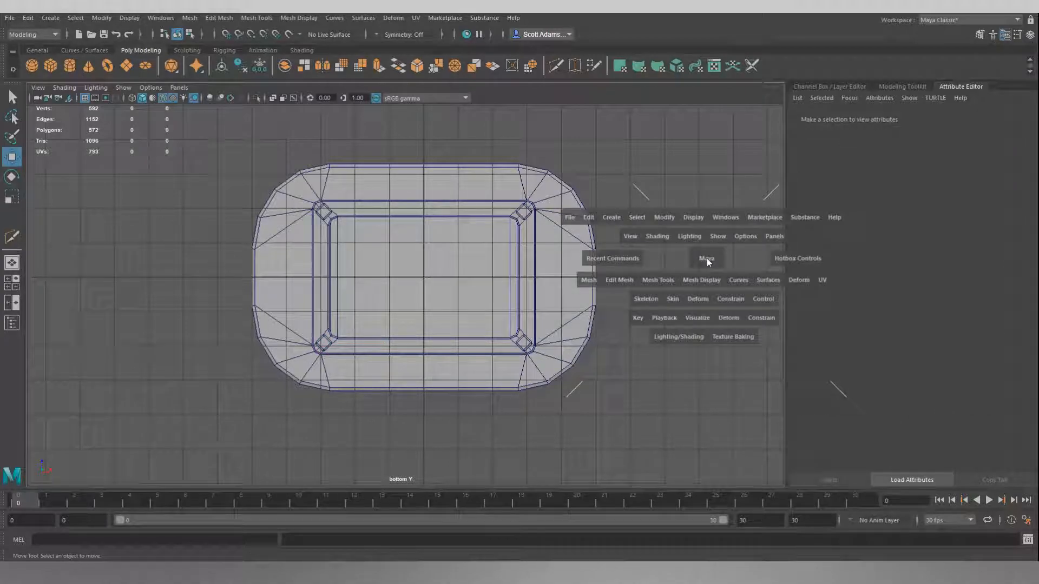
- Return to the perspective view and combine the tabletop and all four legs into one mesh
left_click(707, 258)
left_click_drag(706, 258, 702, 230)
left_click_drag(638, 205, 224, 280, "alt")
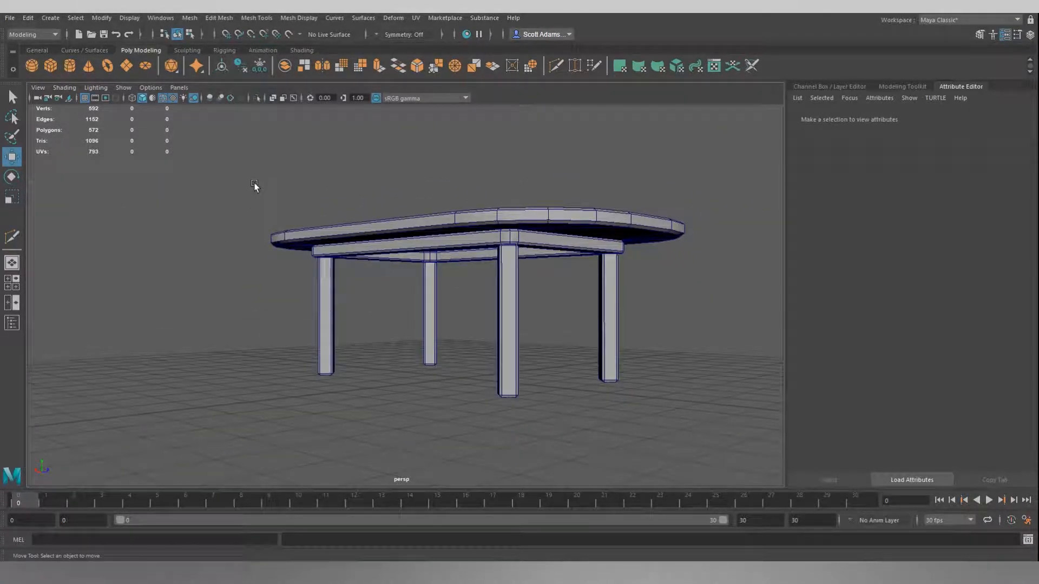
left_click_drag(712, 349, 712, 348)
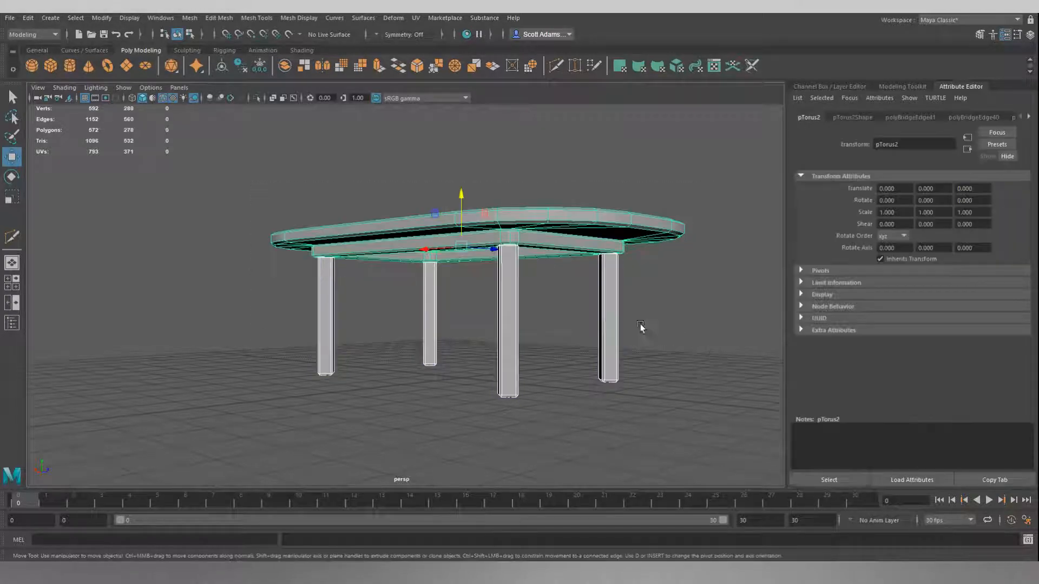
left_click(192, 20)
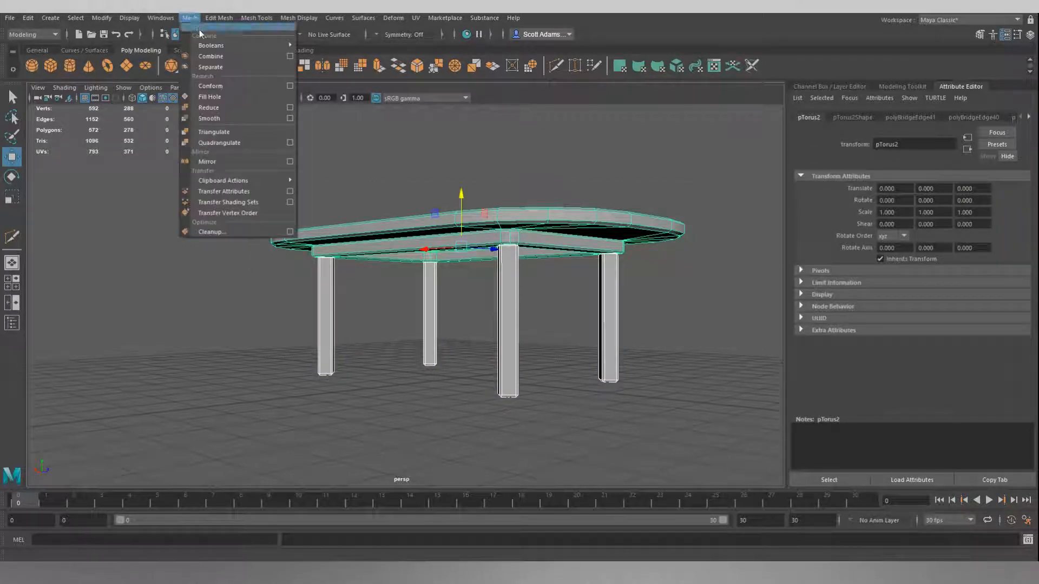
left_click(210, 58)
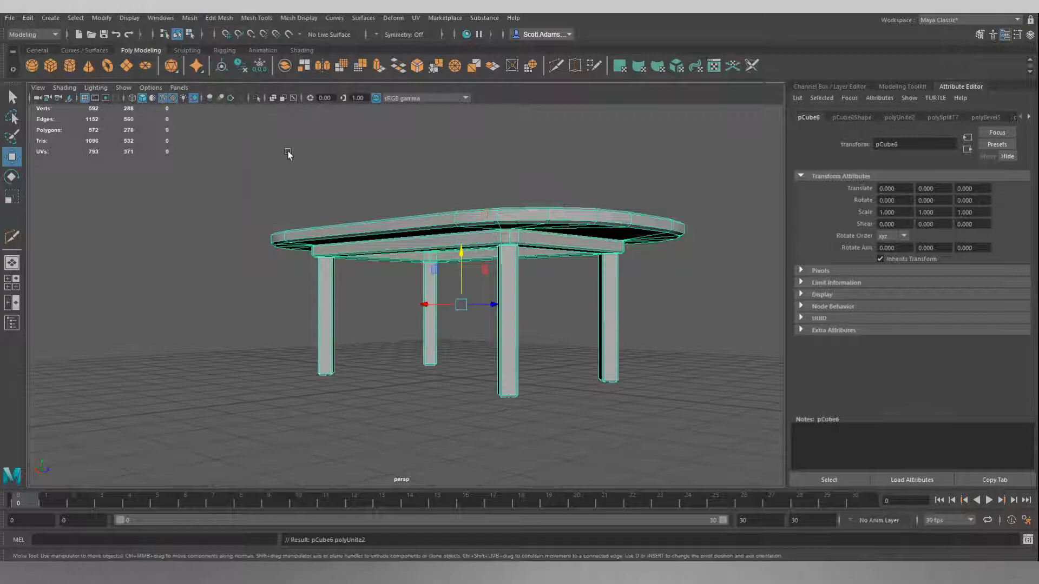
left_click(315, 192)
left_click_drag(315, 192, 318, 165, "alt")
middle_click_drag(467, 182, 416, 258, "alt")
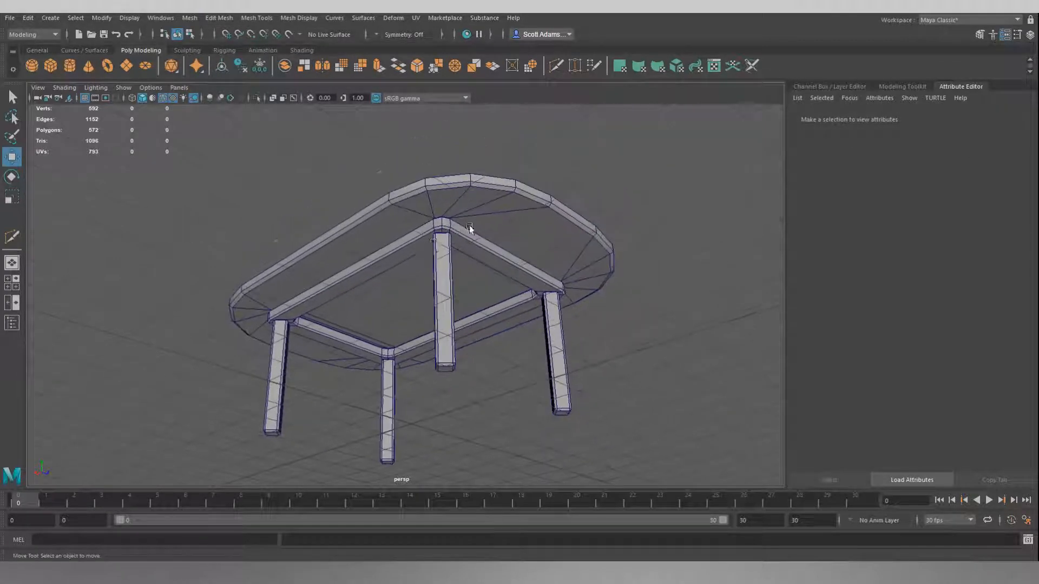
- Inspect the combined table's leg and frame joints from below, the side and above, and compare it with the other table
scroll(484, 209, "up", 5)
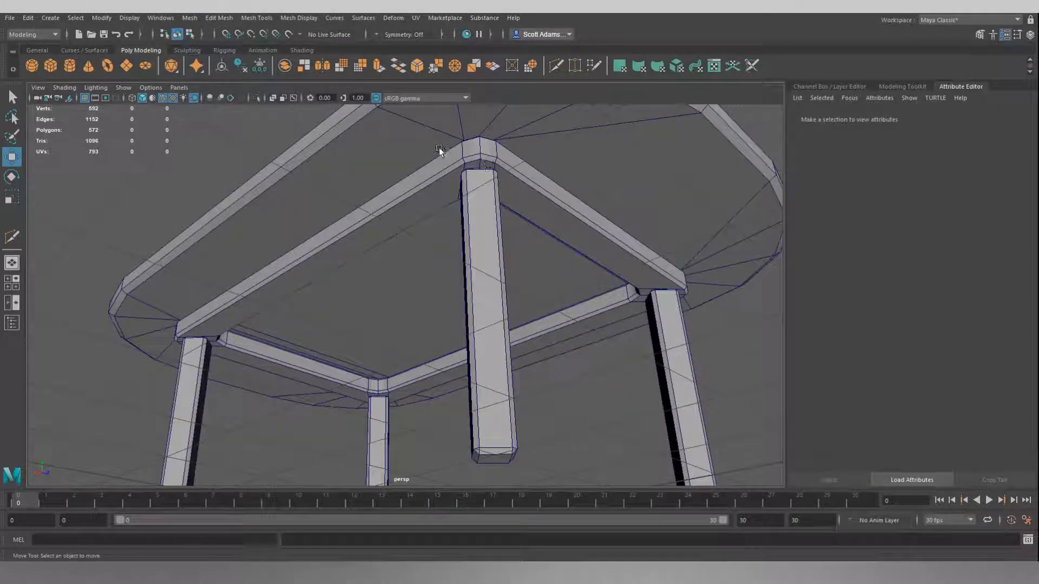
left_click_drag(473, 186, 401, 154, "alt")
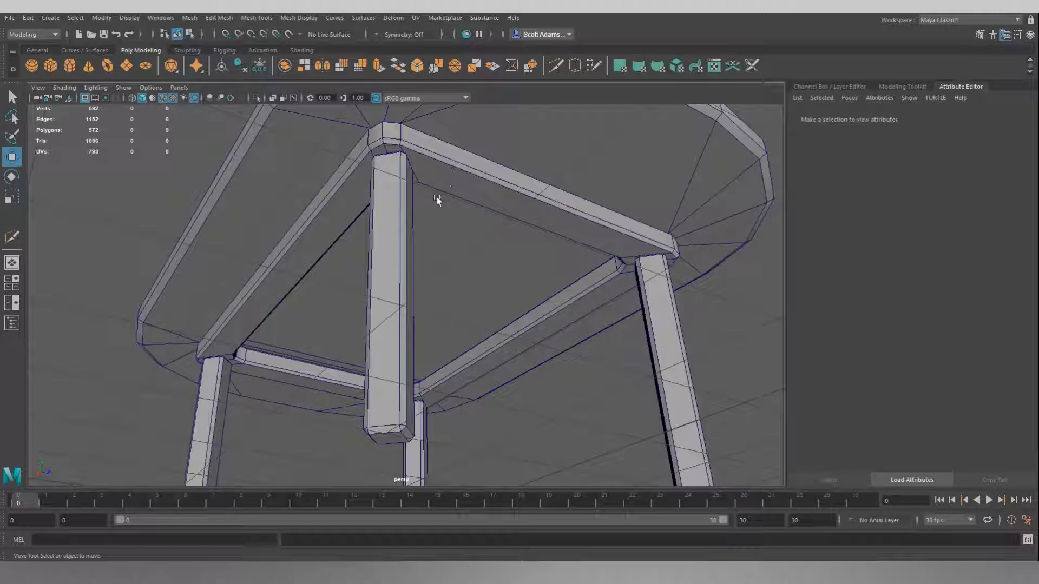
left_click_drag(354, 380, 293, 238, "alt")
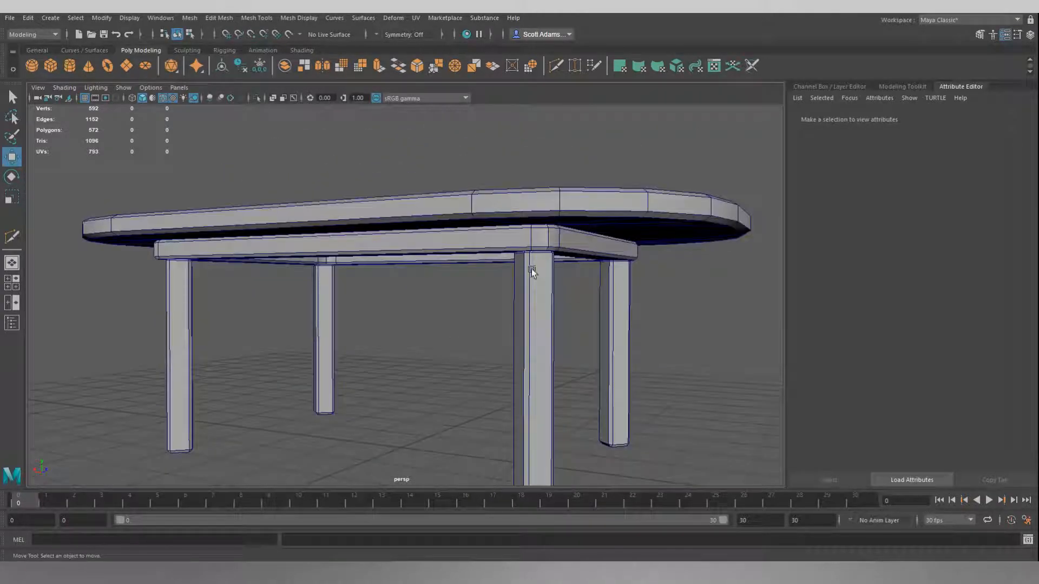
left_click_drag(479, 346, 654, 332, "alt")
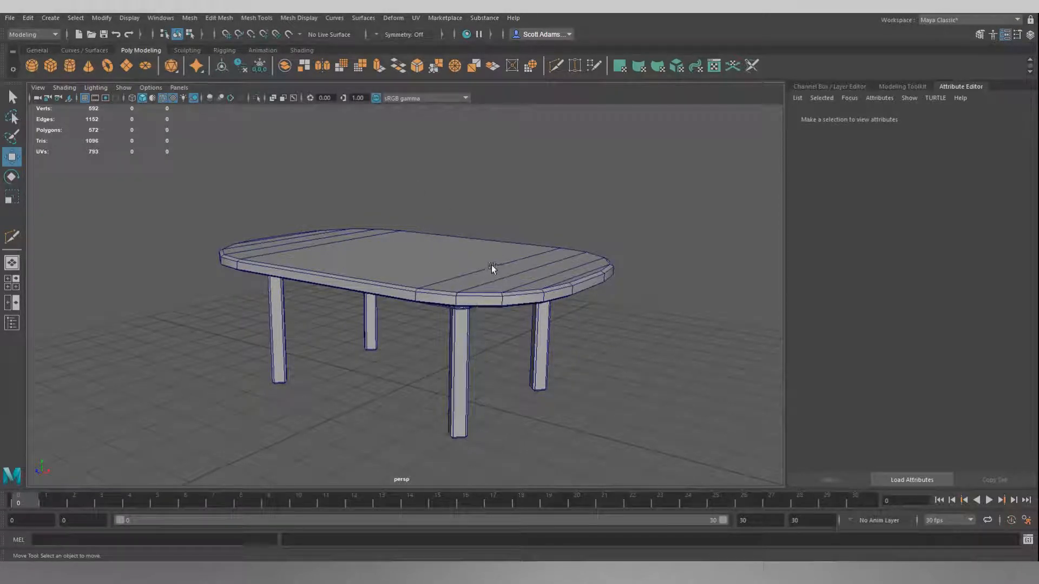
left_click_drag(616, 341, 308, 186, "alt")
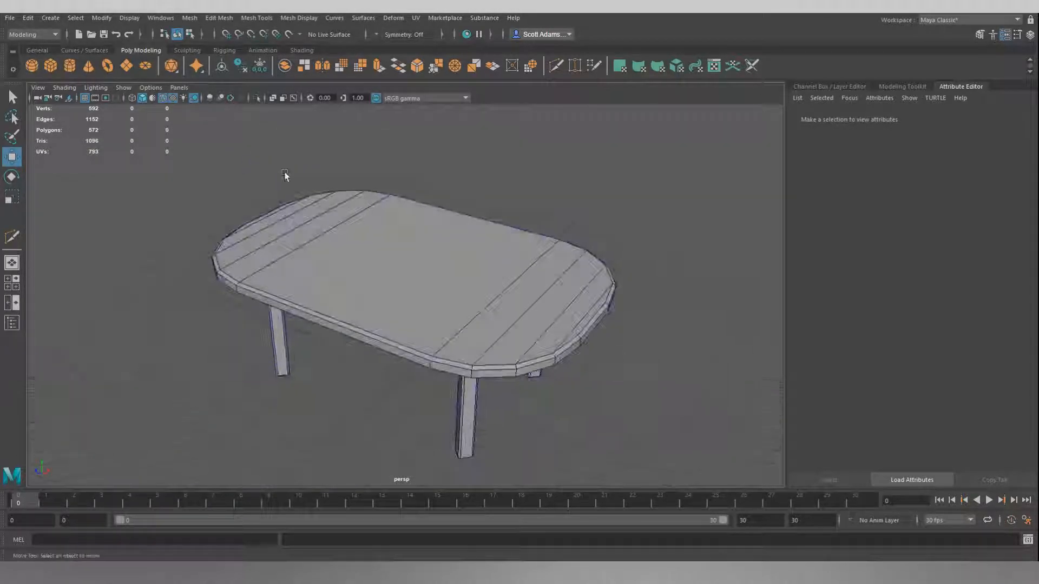
right_click_drag(413, 281, 369, 309, "alt")
middle_click_drag(277, 347, 429, 285, "alt")
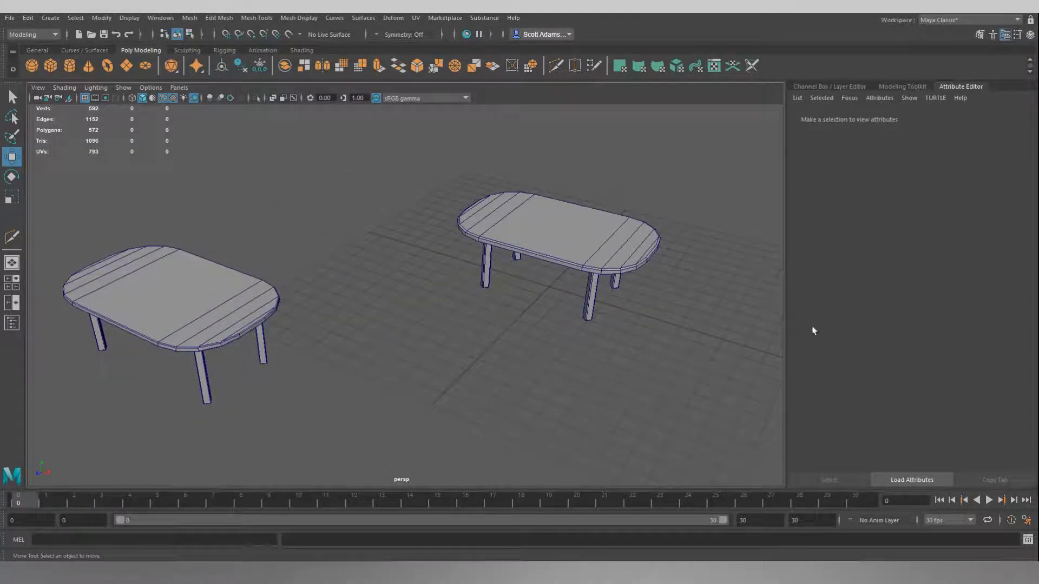